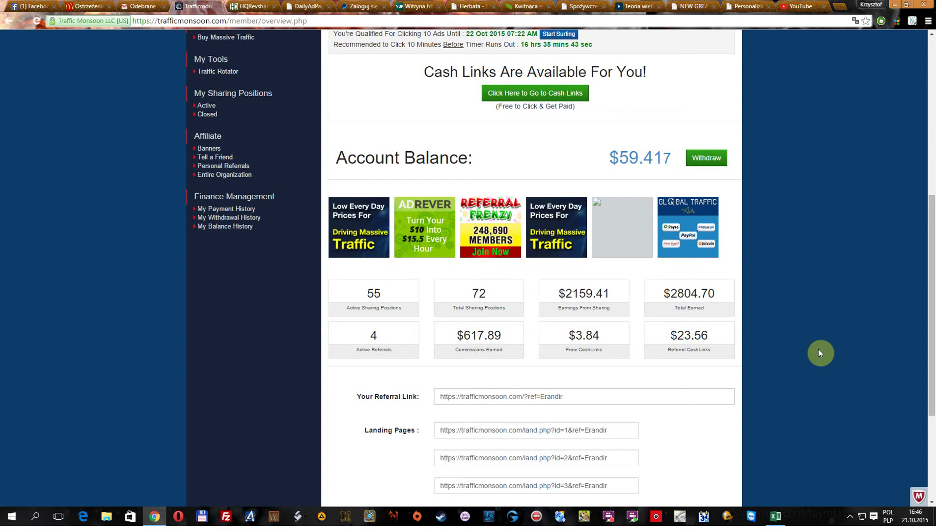
- Switch to the Scenariusze w TM workbook in Excel and set the number of Paczki to 10 in cell D3
click(776, 516)
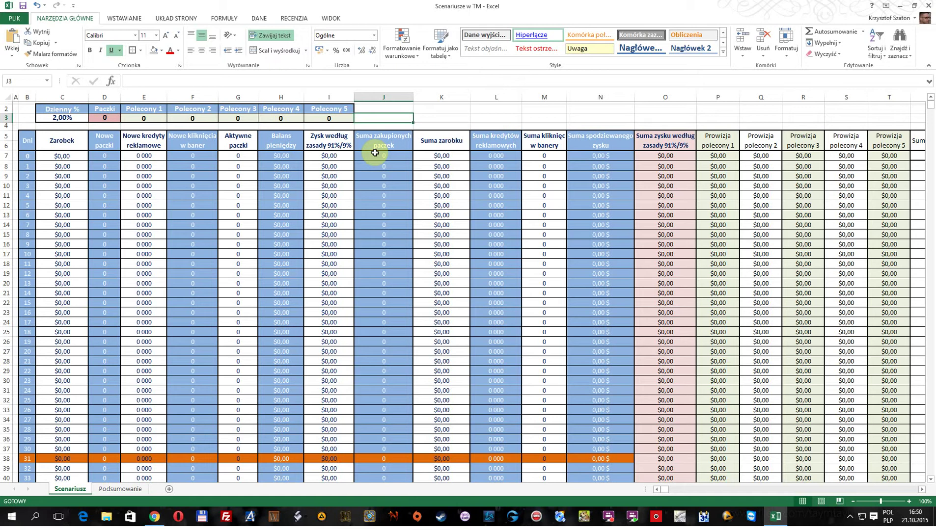
click(108, 118)
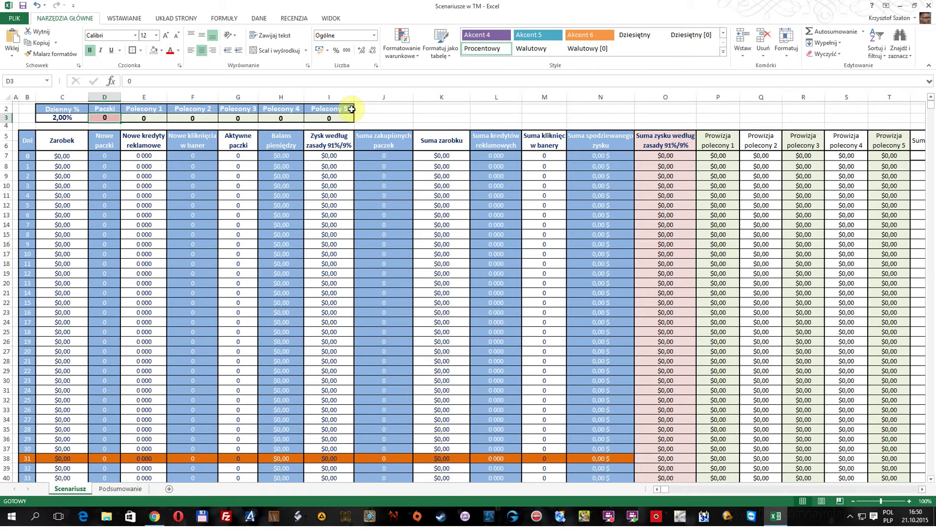
text(10)
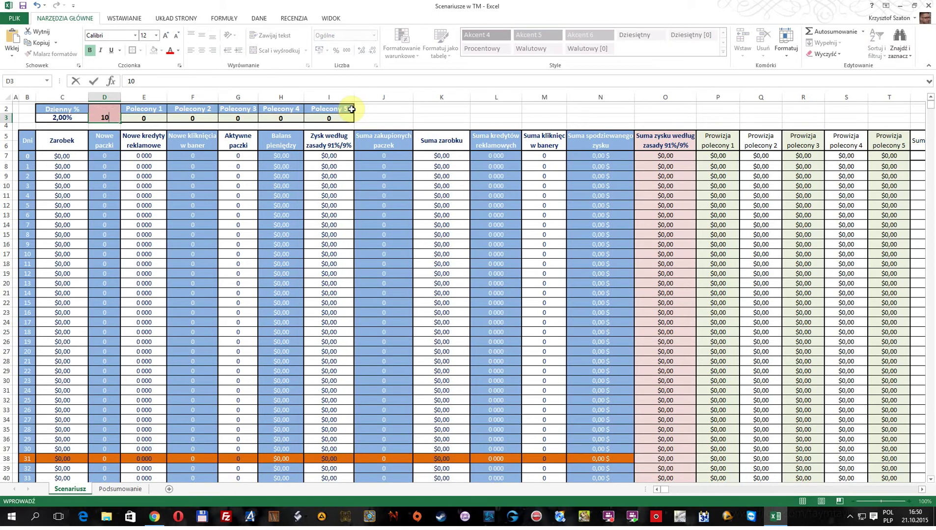
key(Return)
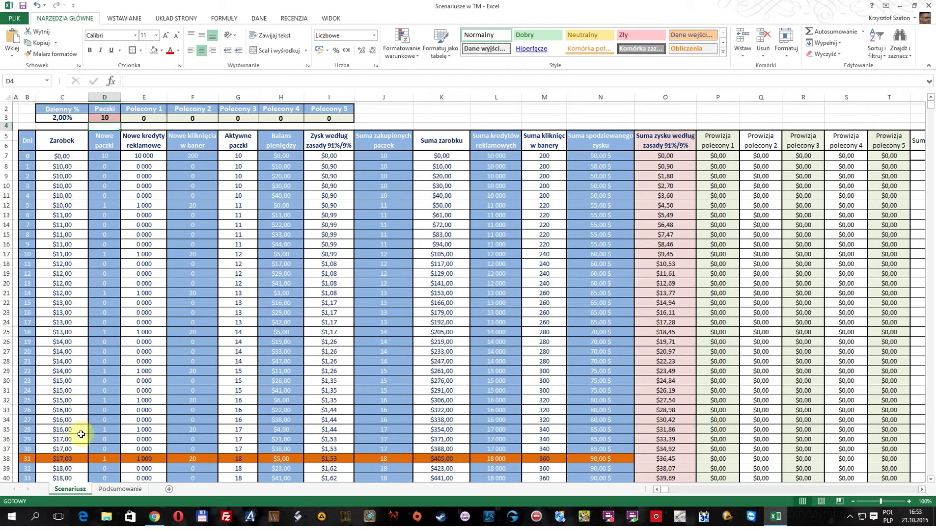
- Examine the day 31 row and the day 0 cells for earnings, new packs and new advertising credits
scroll(80, 436, down, 3)
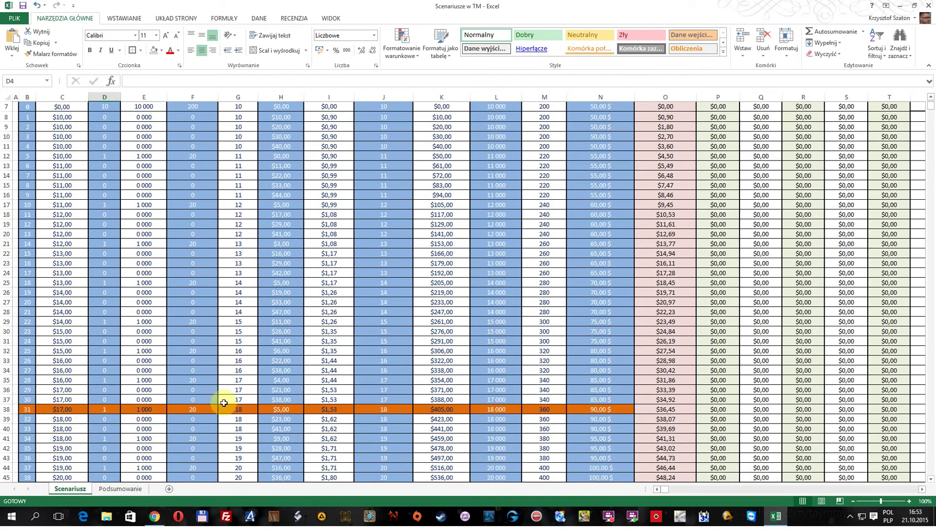
scroll(336, 398, up, 3)
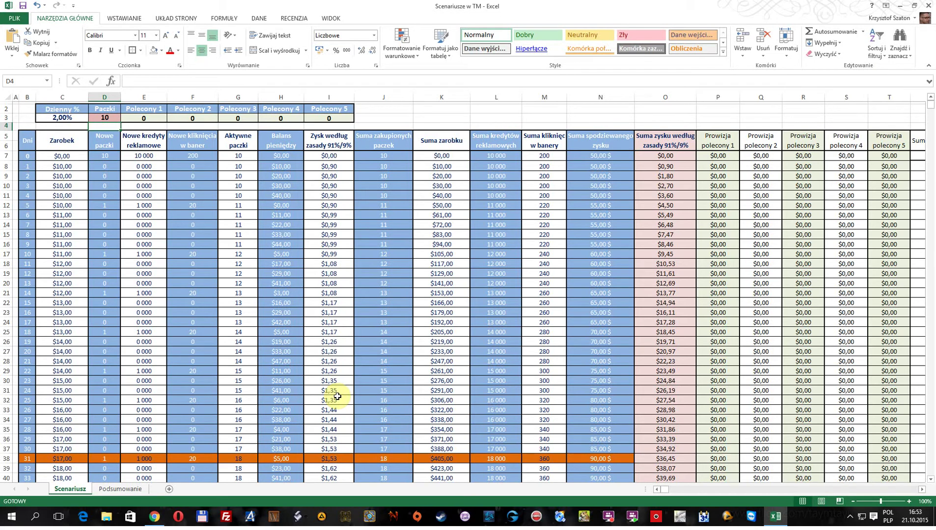
click(78, 156)
click(102, 156)
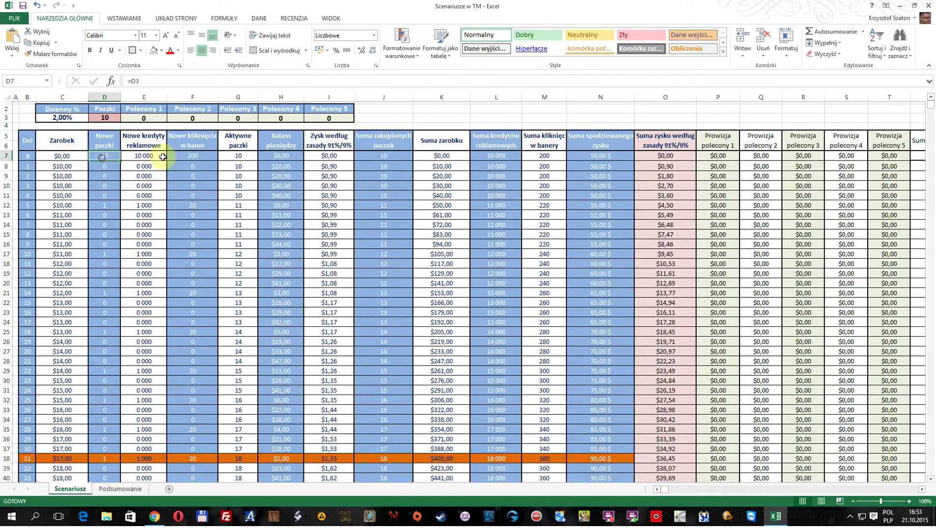
click(155, 156)
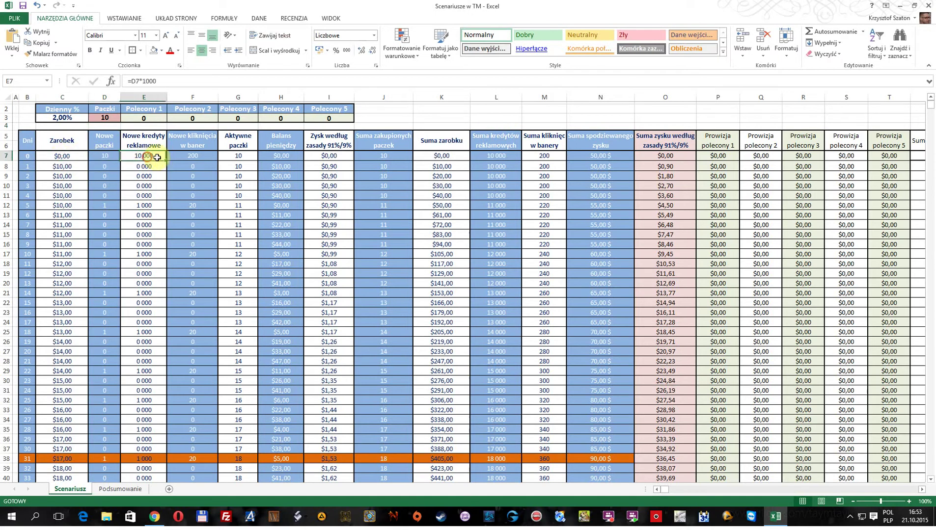
click(115, 156)
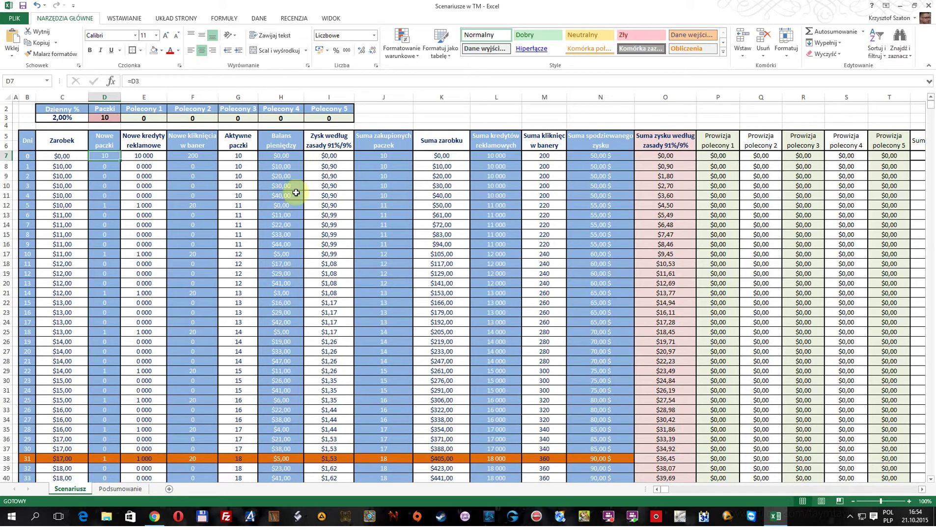
- Review the Balans pieniędzy column through day 31 and dismiss the SUPERAntiSpyware update notice
scroll(294, 429, down, 1)
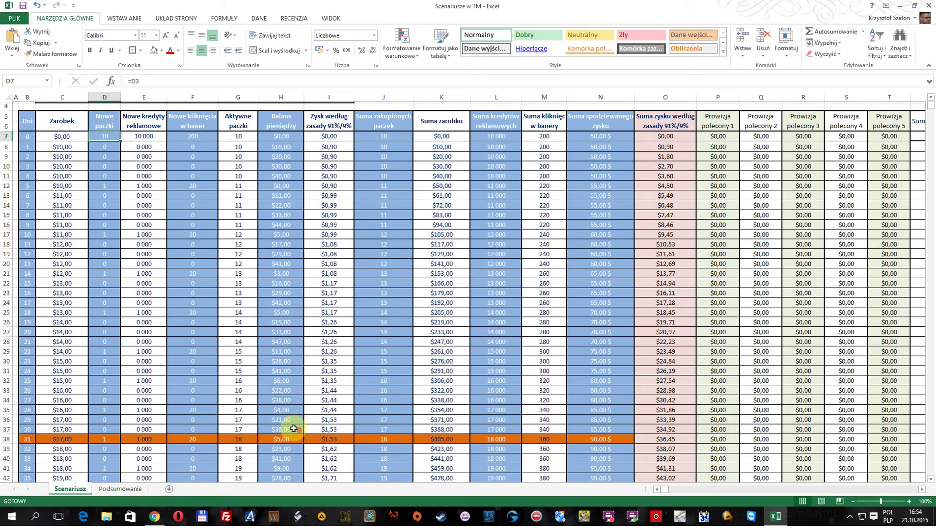
scroll(293, 429, down, 1)
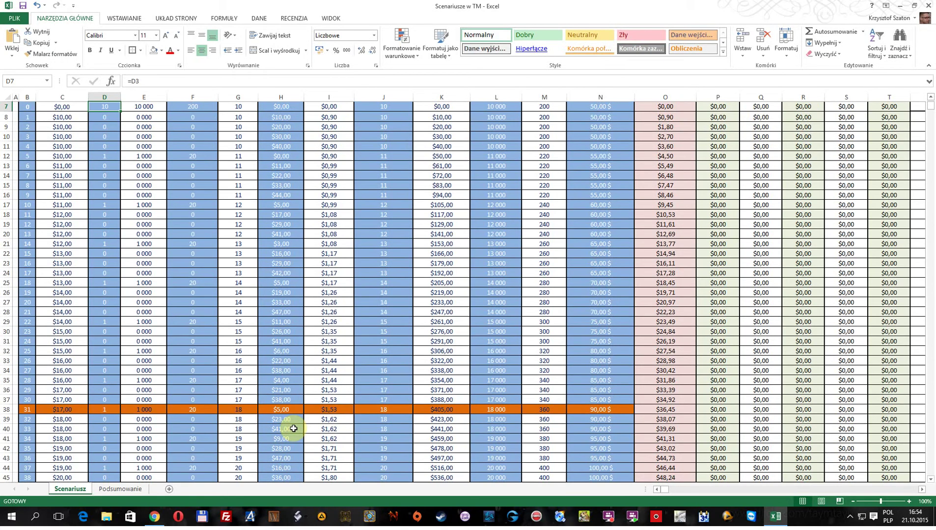
scroll(294, 428, down, 1)
scroll(294, 429, up, 3)
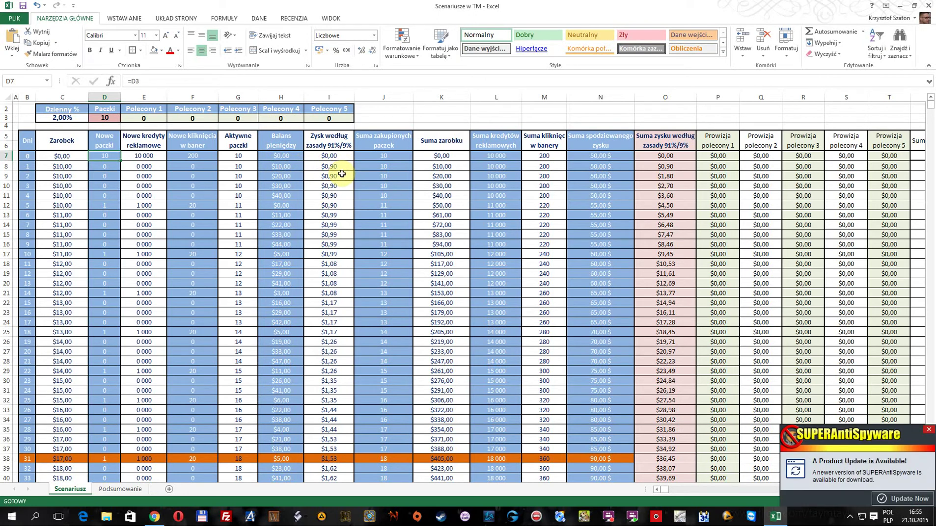
click(933, 431)
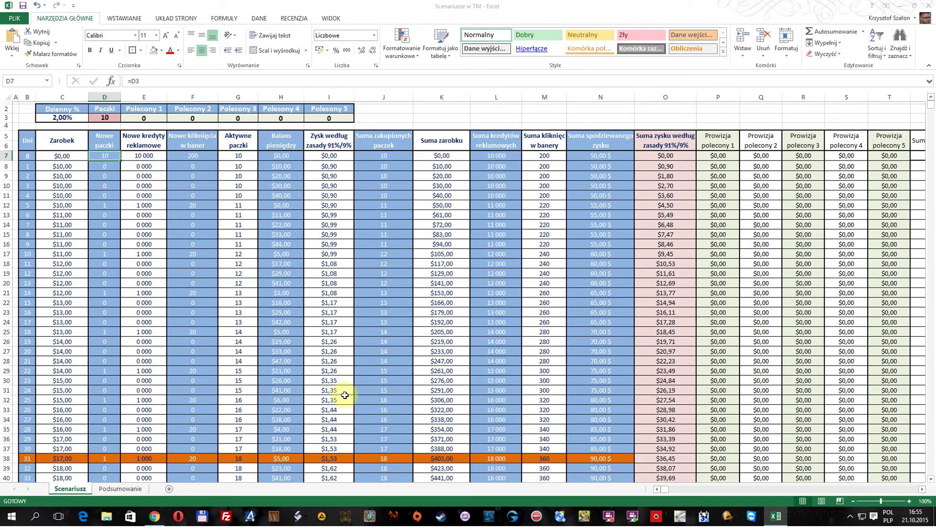
- Inspect the day 5 cells under Suma zysku według zasady 91%/9% and Balans pieniędzy, and compare them with the day 31 row
scroll(348, 398, down, 1)
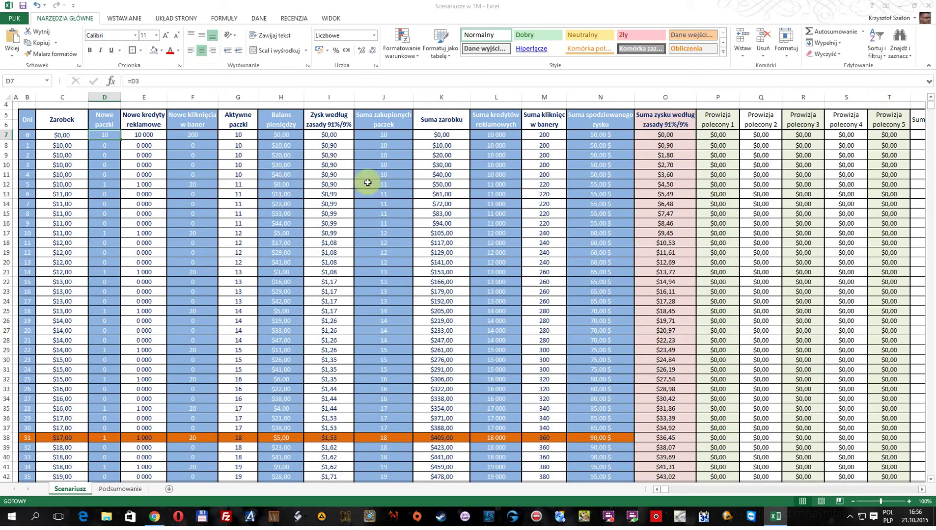
click(673, 184)
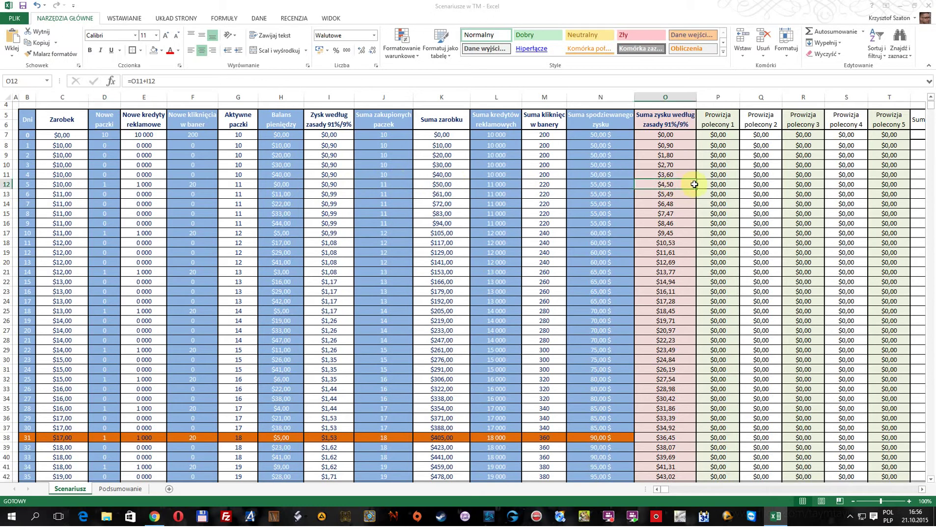
click(293, 185)
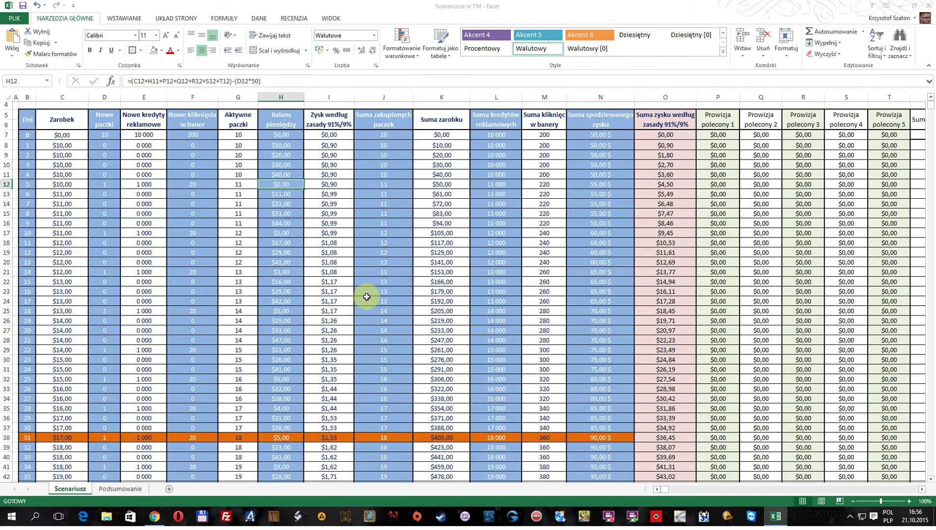
scroll(367, 297, down, 2)
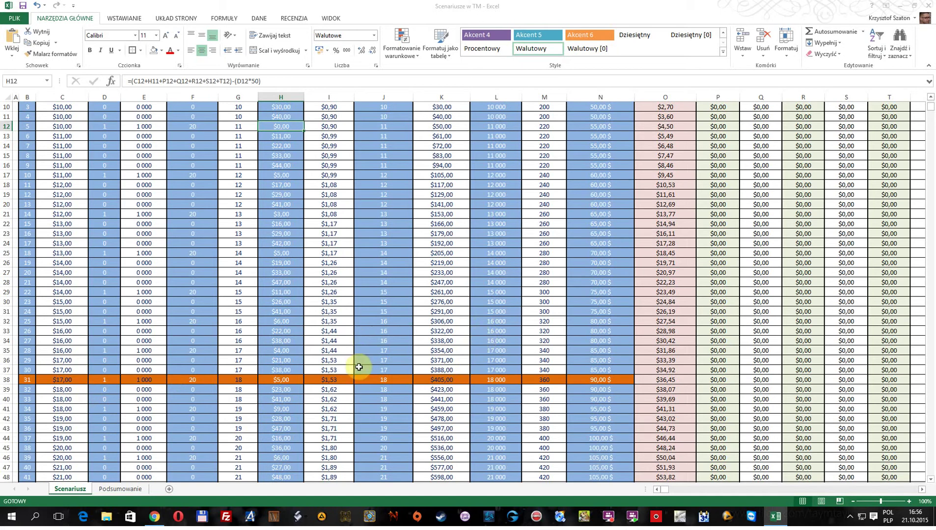
scroll(359, 367, up, 3)
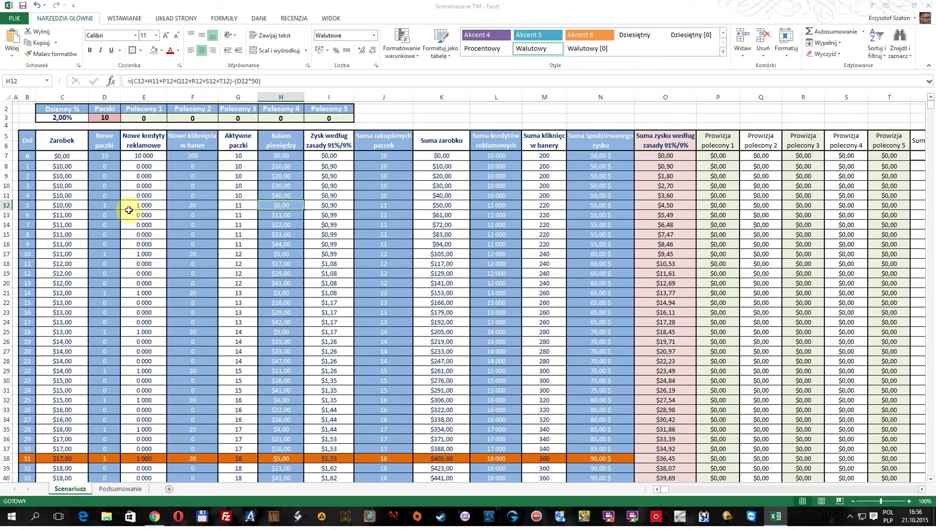
- Review the scenario's daily rows from day 0 to beyond day 31, including the Suma zarobku column
scroll(256, 352, down, 2)
scroll(255, 352, down, 2)
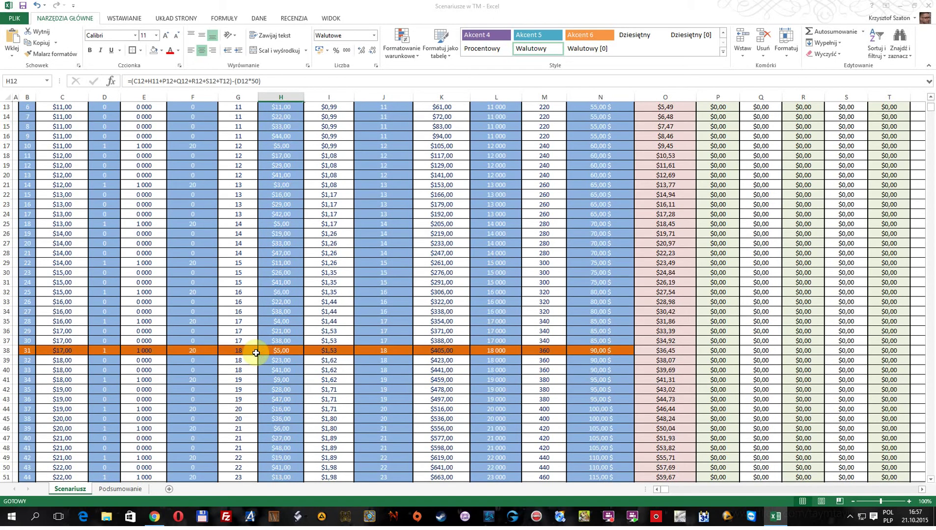
scroll(256, 353, down, 1)
scroll(256, 352, up, 5)
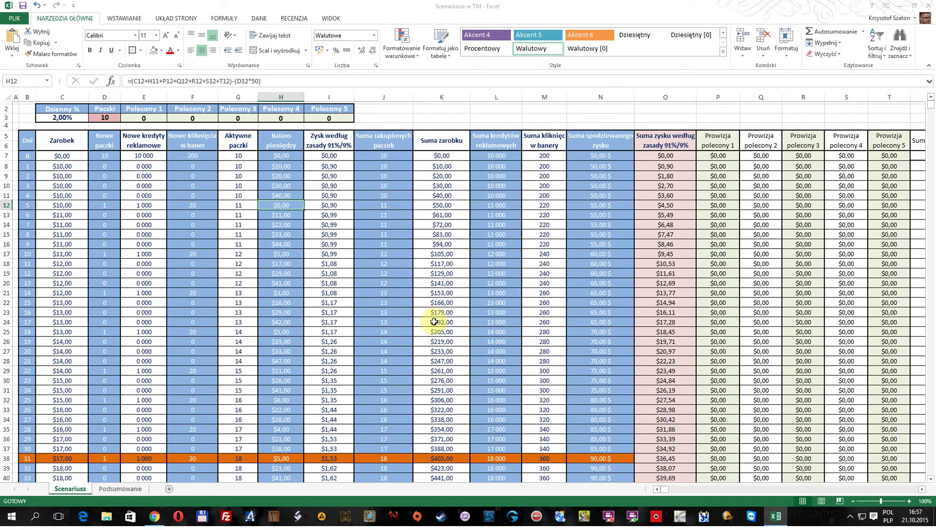
scroll(437, 317, down, 4)
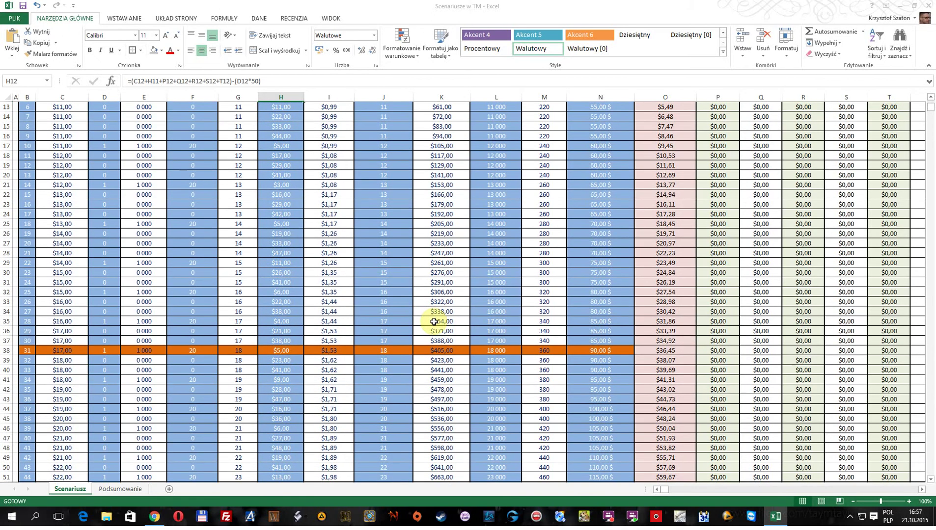
scroll(434, 322, up, 4)
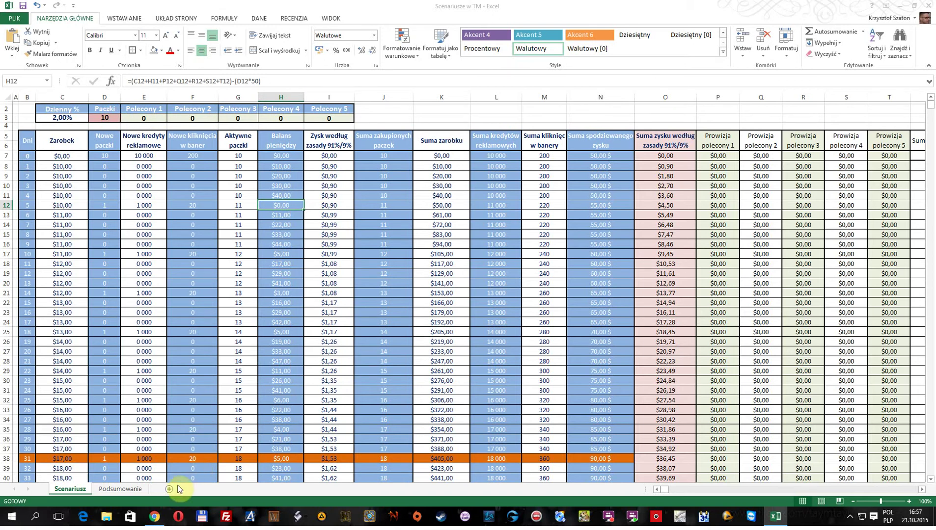
- Open the Podsumowanie sheet and check the first-year Aktywne paczki for Styczeń through Kwiecień and for Grudzień
click(135, 490)
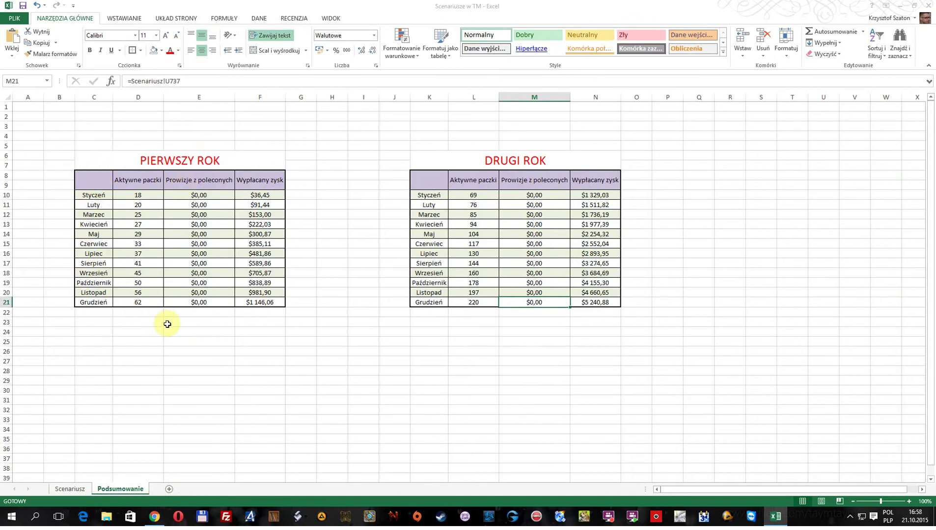
click(153, 196)
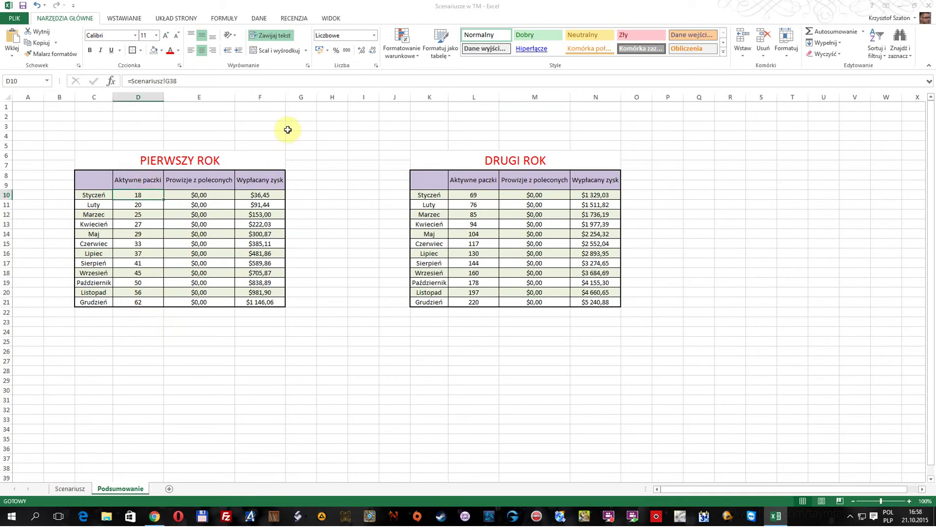
click(153, 206)
click(155, 214)
click(157, 224)
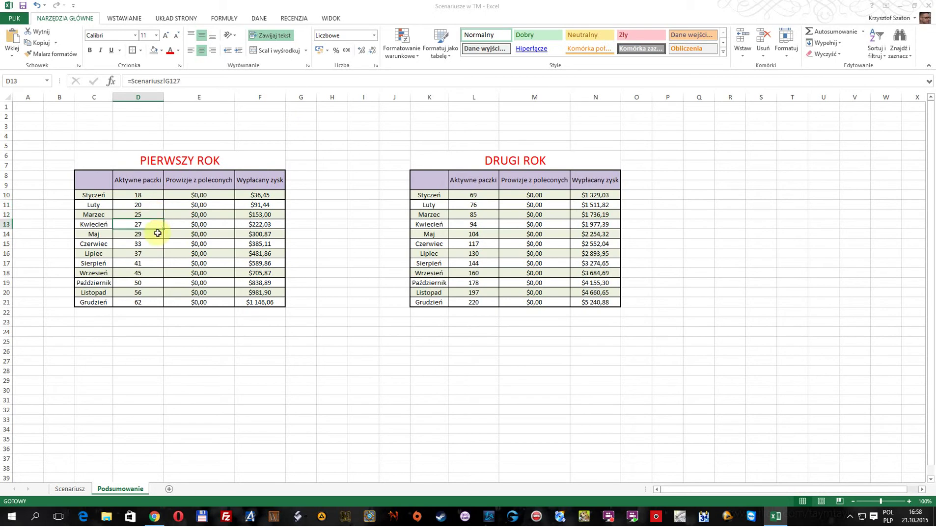
click(153, 303)
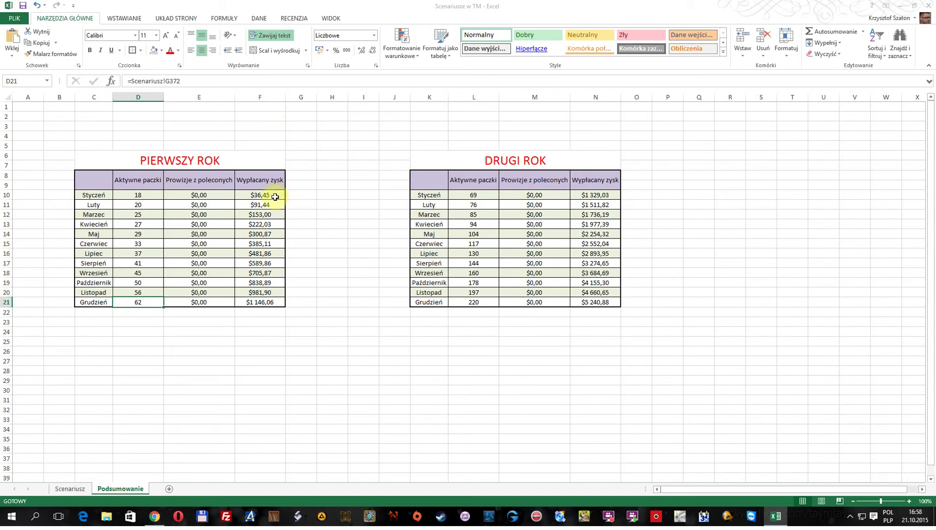
- Compare the first-year Grudzień payout with its active packs, consulting the Scenariusz sheet and returning to Podsumowanie
click(278, 302)
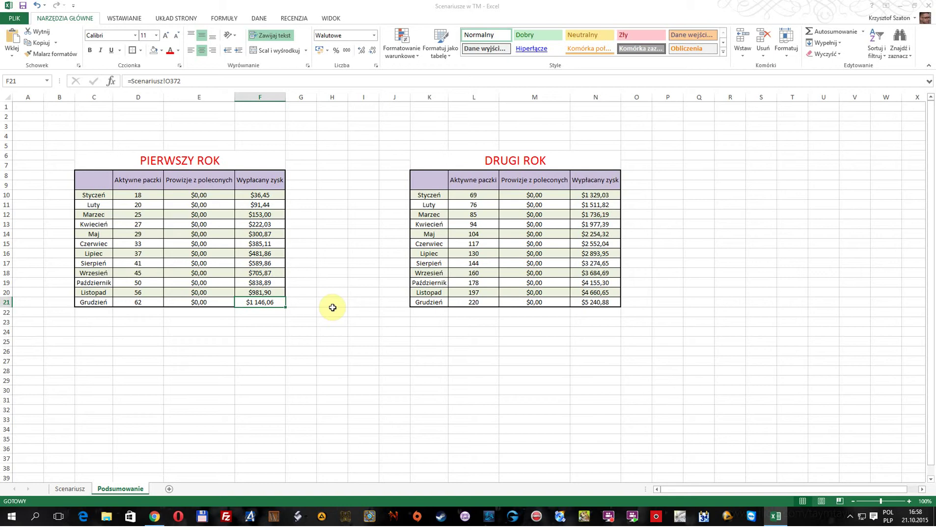
click(150, 303)
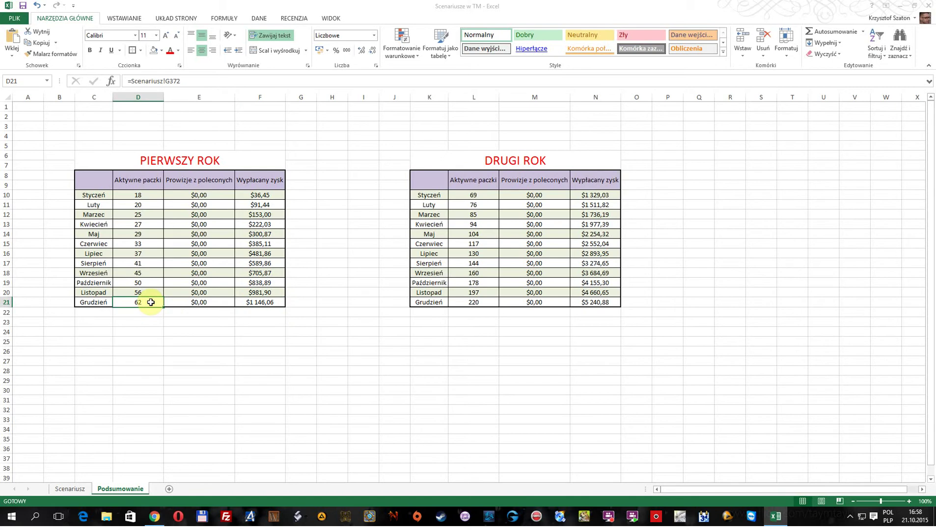
click(272, 303)
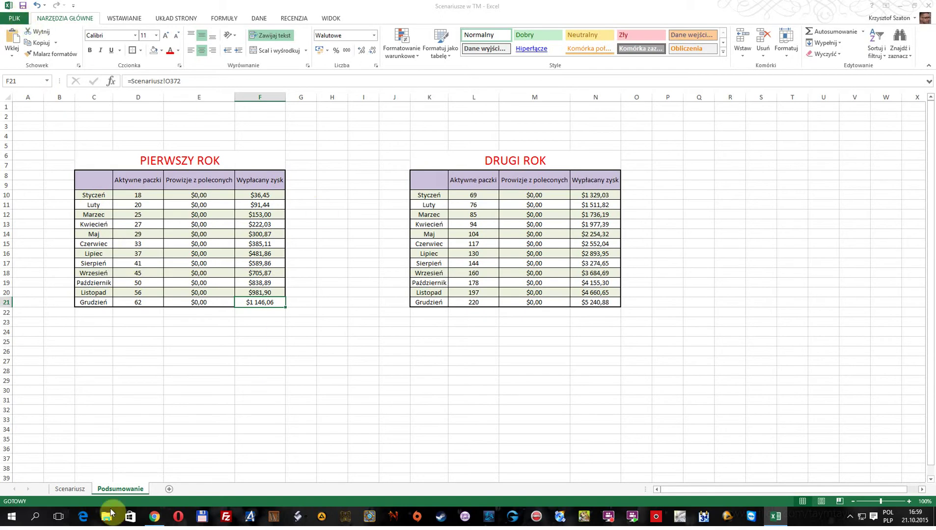
click(74, 490)
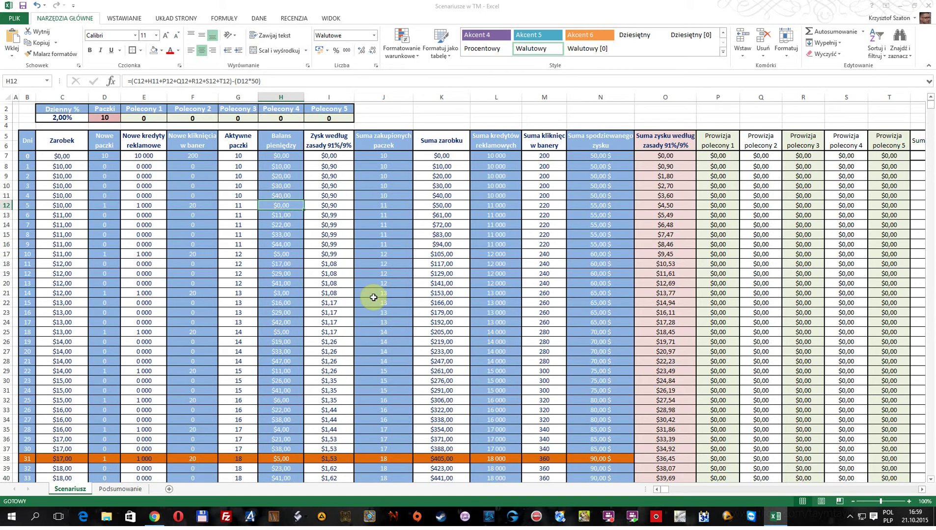
scroll(374, 297, down, 1)
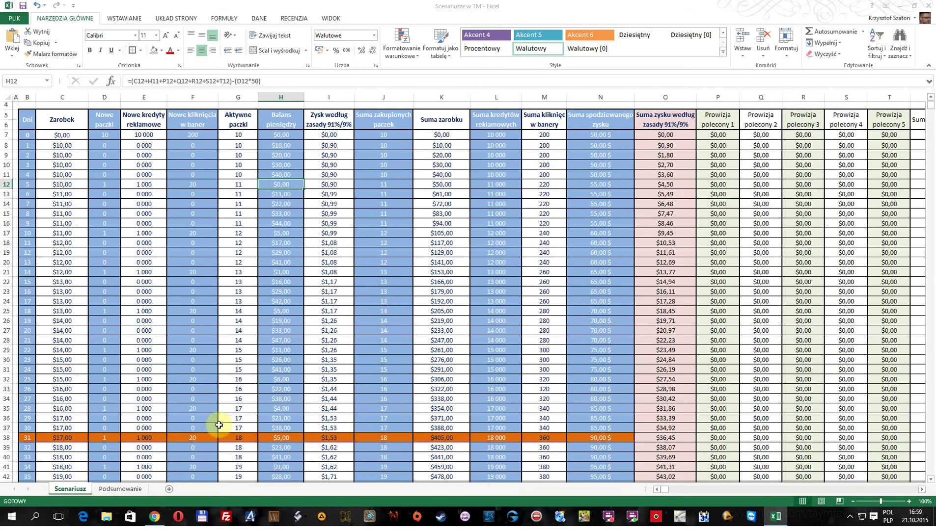
click(129, 490)
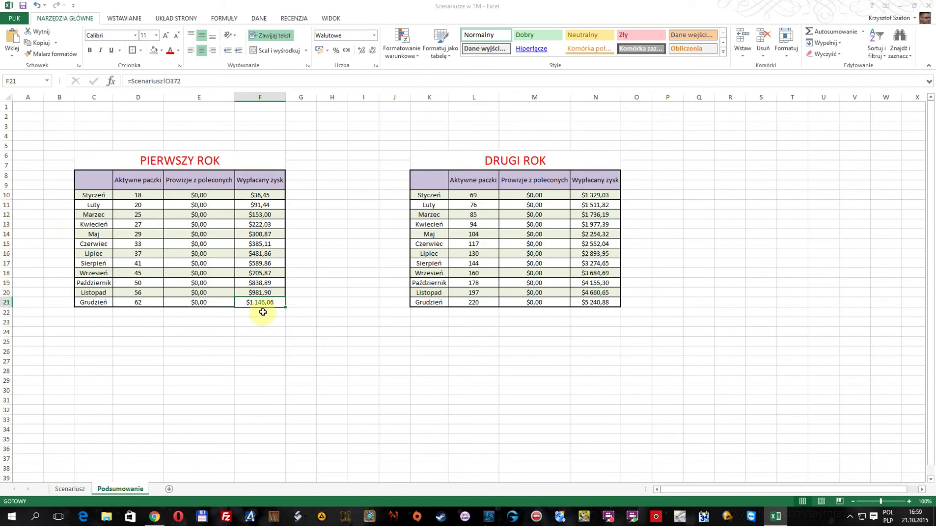
- Check the second-year Grudzień payout and active packs, and return to the Scenariusz sheet
click(603, 303)
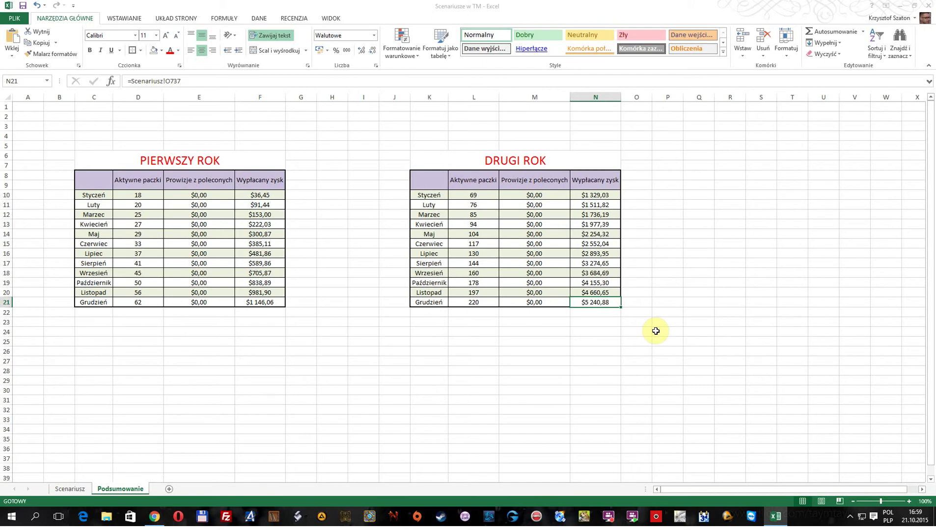
click(486, 301)
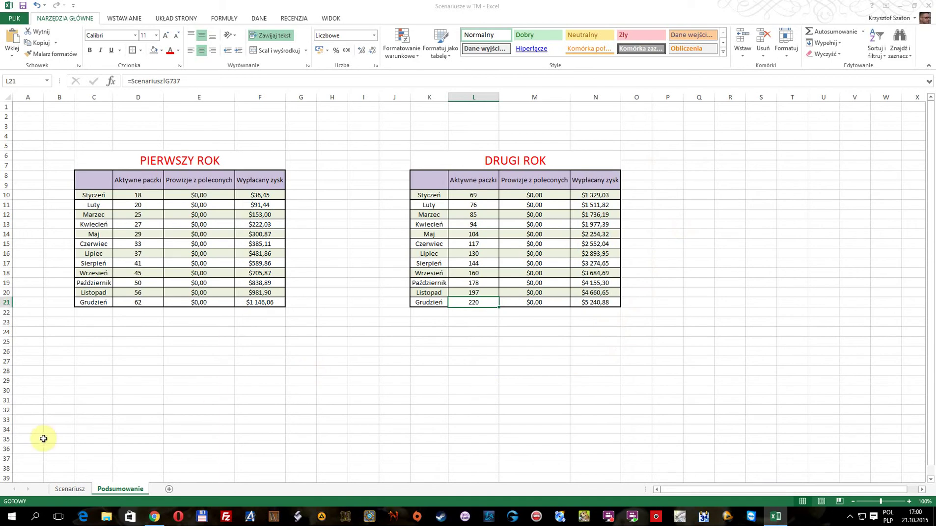
click(81, 490)
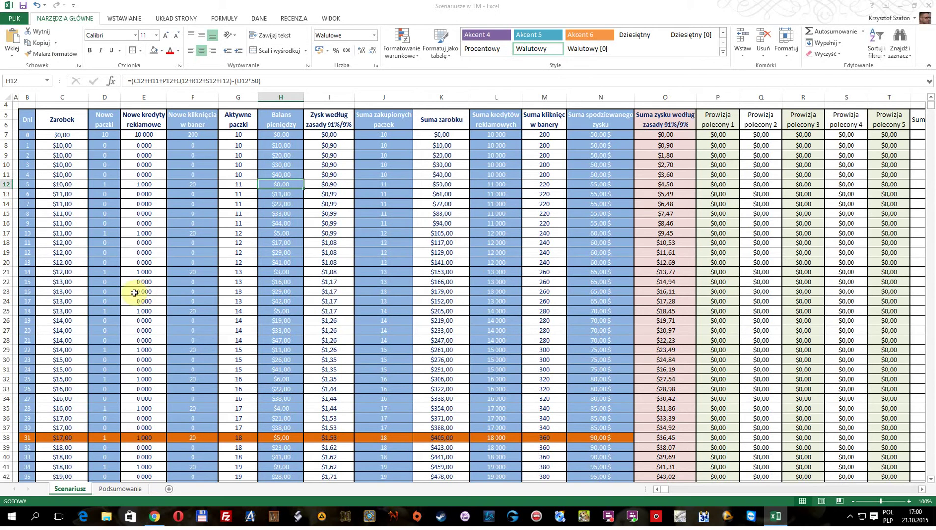
- Check the monthly results of both years on the Podsumowanie sheet and return to the input cells of the Scenariusz sheet
click(131, 494)
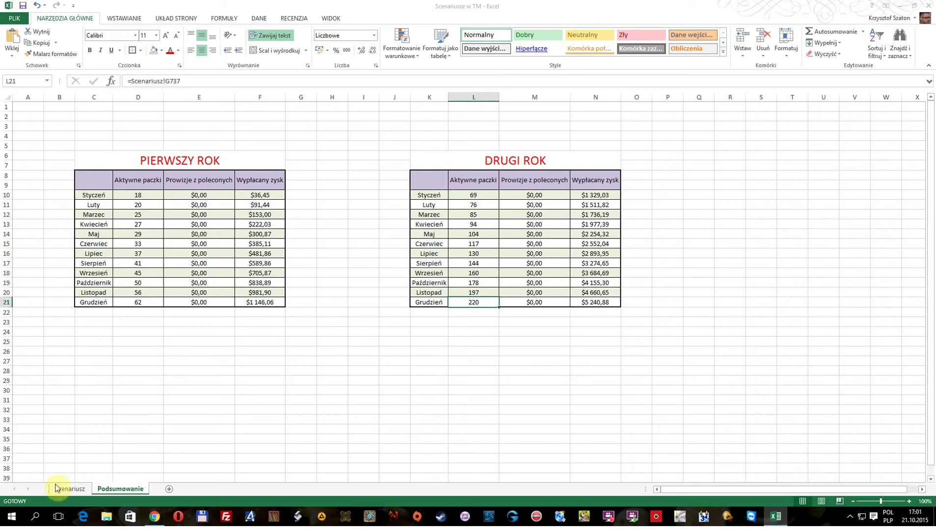
click(77, 490)
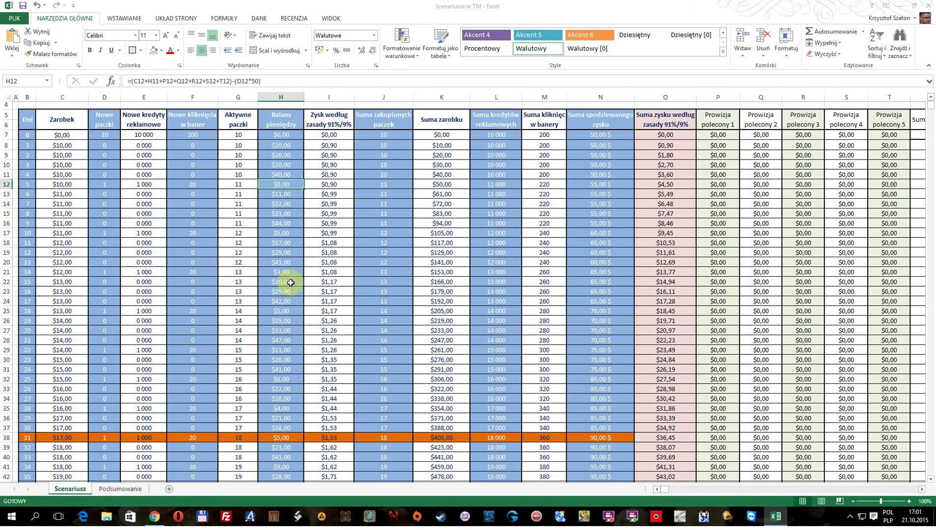
scroll(295, 291, up, 1)
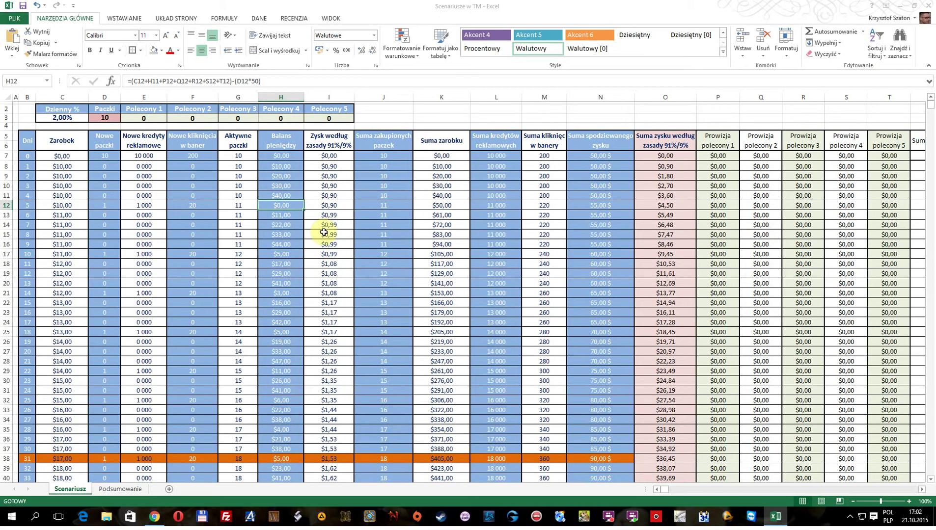
- Set Polecony 1 to 10, Polecony 2 to 5 and Polecony 3 to 2, and review the results on the Podsumowanie sheet
click(146, 120)
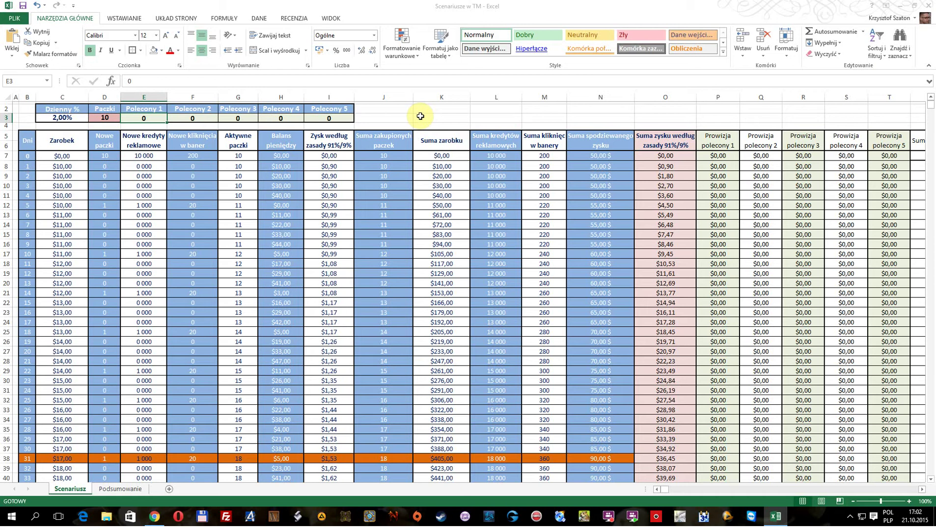
text(10)
key(Return)
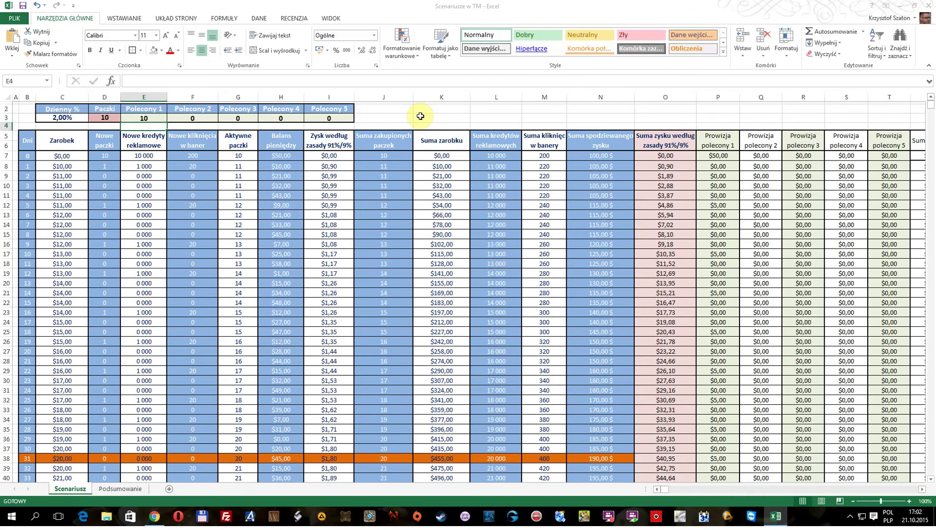
key(Up)
key(Right)
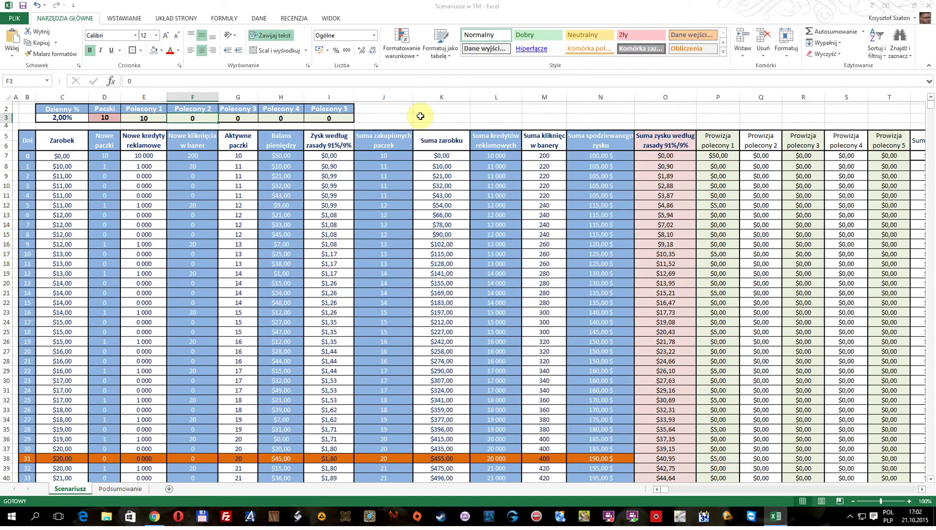
text(5)
key(Right)
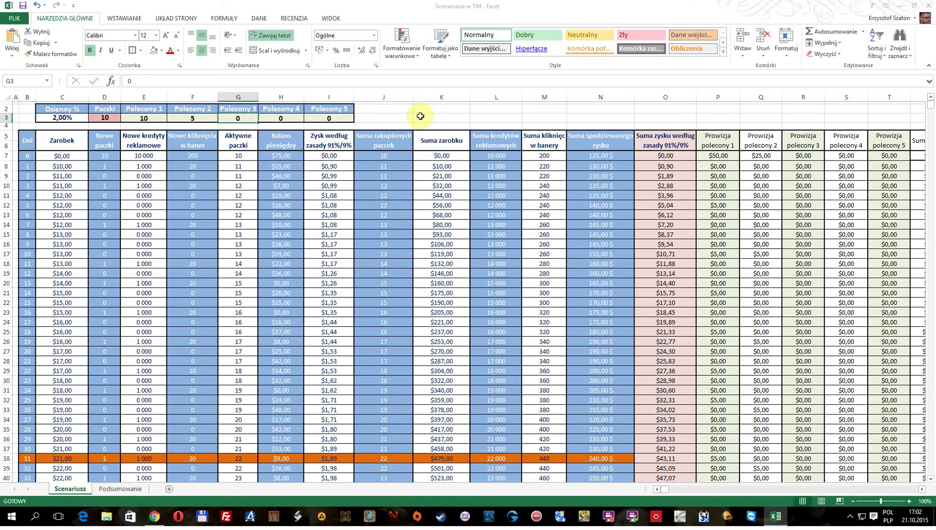
text(2)
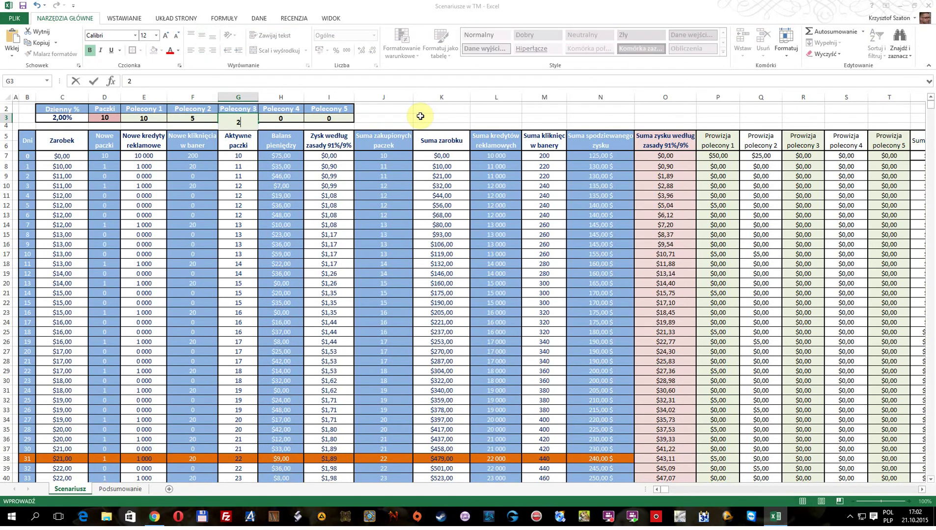
key(Return)
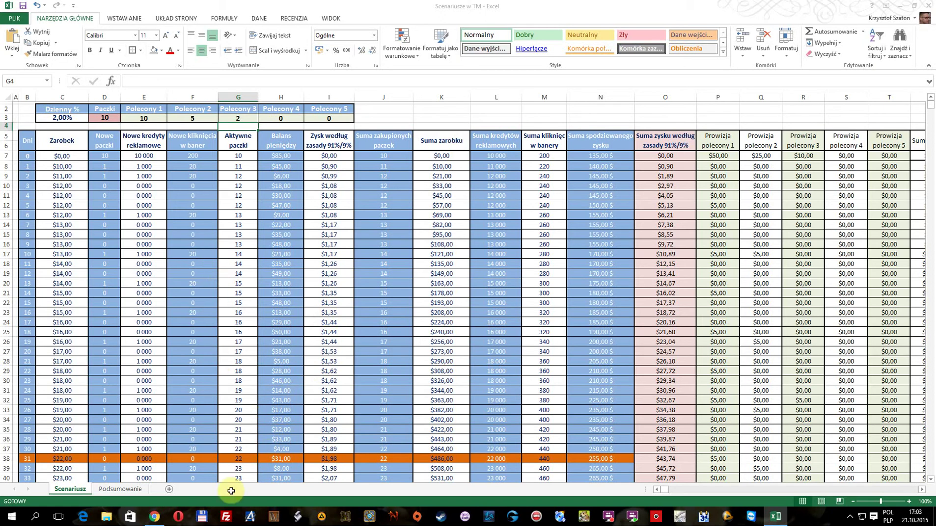
click(133, 490)
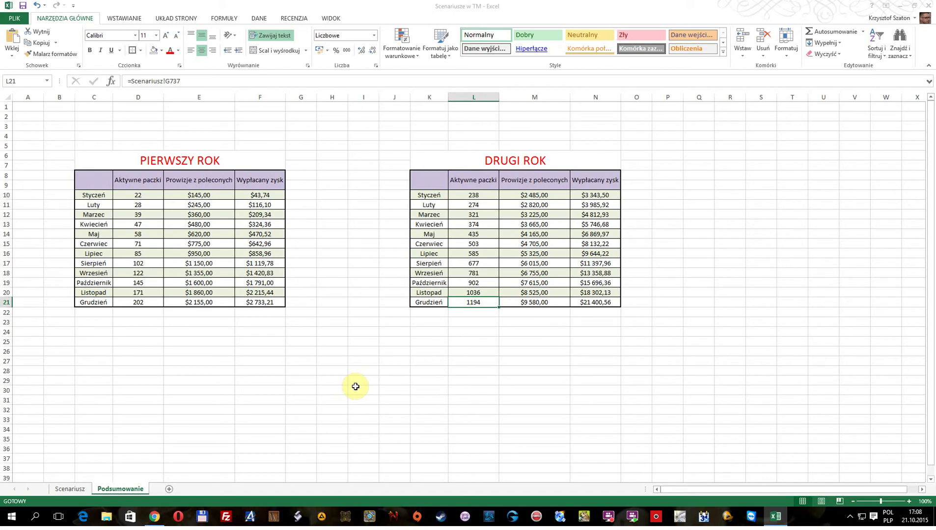
- On the Scenariusz sheet, reset Polecony 1, Polecony 2 and Polecony 3 to 0 and set Paczki to 1
click(75, 488)
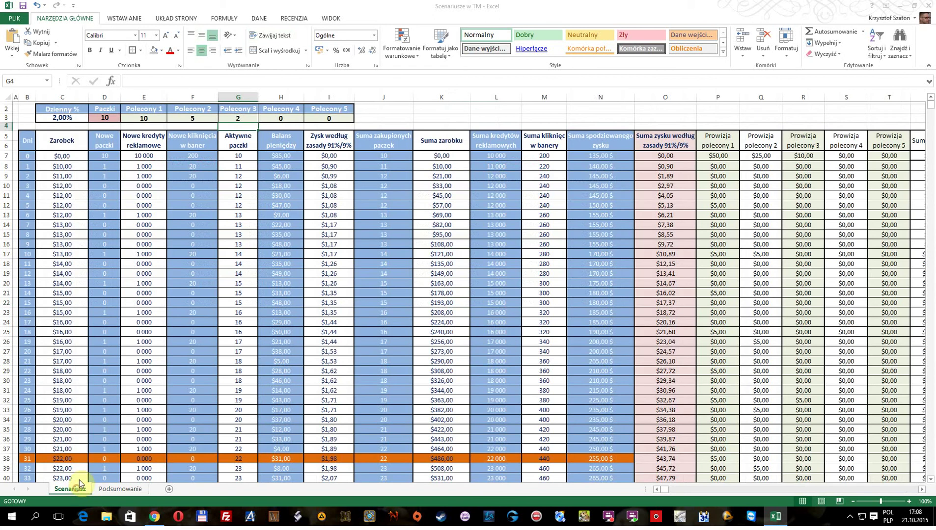
click(150, 120)
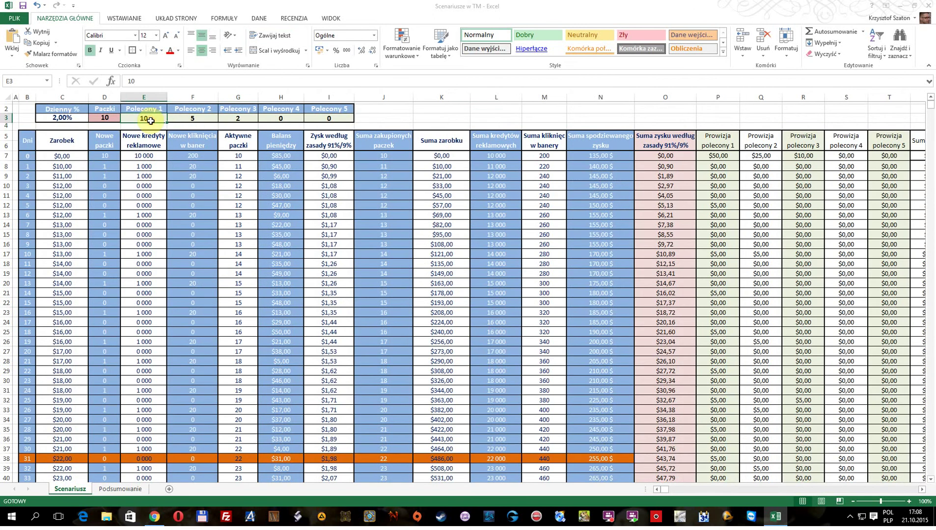
key(Delete)
click(207, 119)
key(Delete)
click(245, 120)
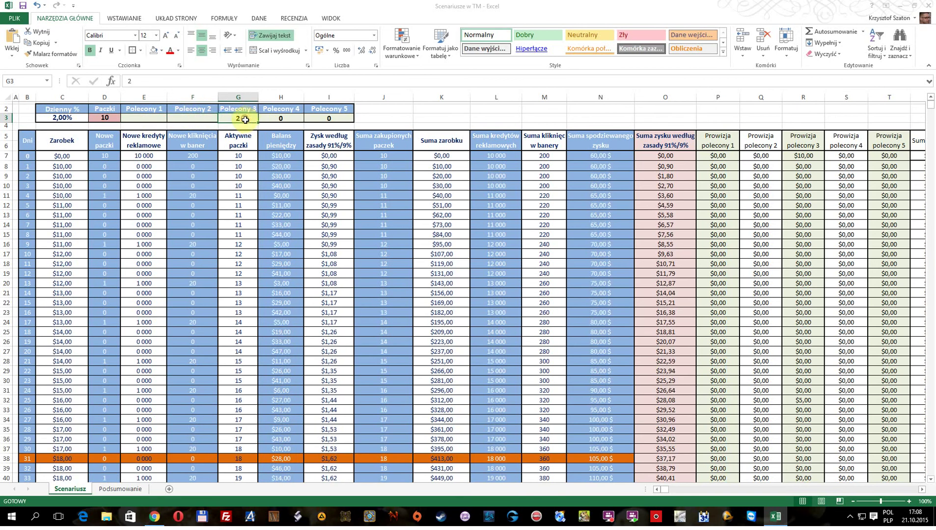
key(Delete)
text(0)
key(Left)
text(0)
key(Left)
text(0)
key(Left)
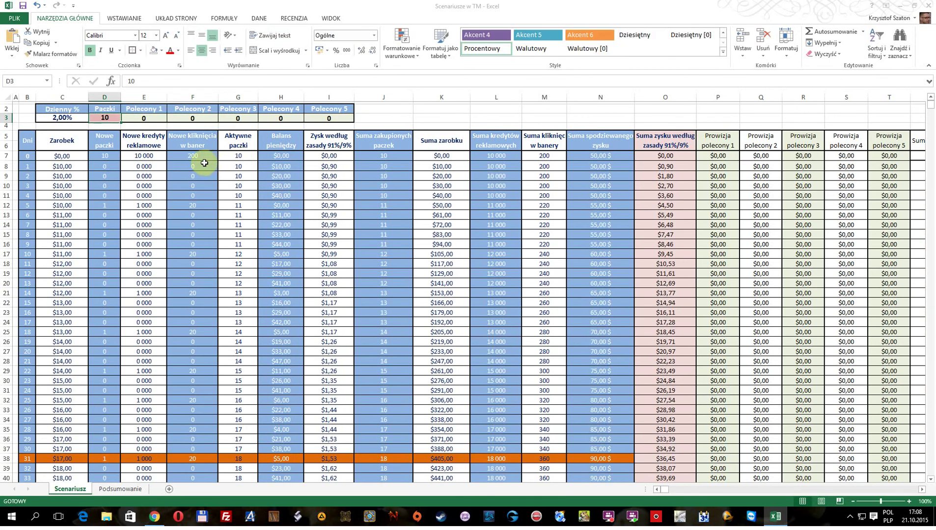
text(1)
key(Return)
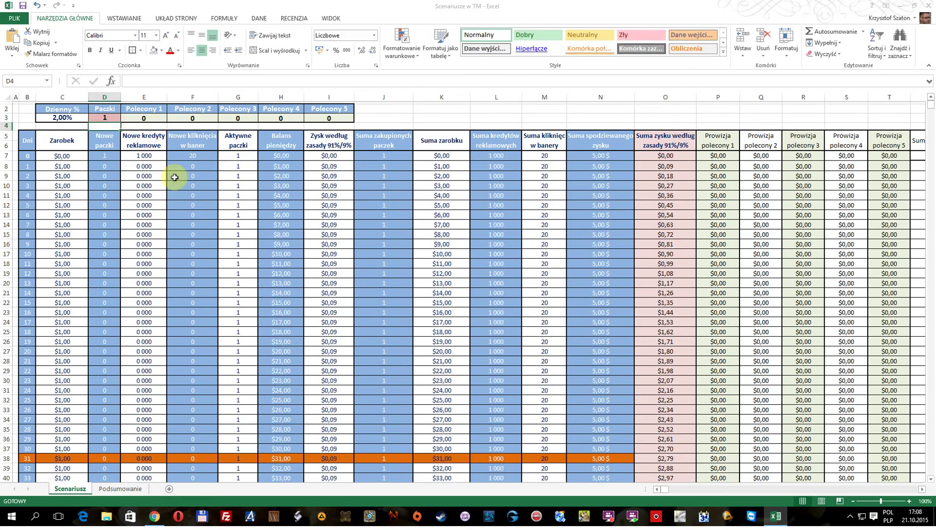
- Check the Grudzień active packs and payouts of both years on the Podsumowanie sheet, and return to the Scenariusz sheet
click(124, 493)
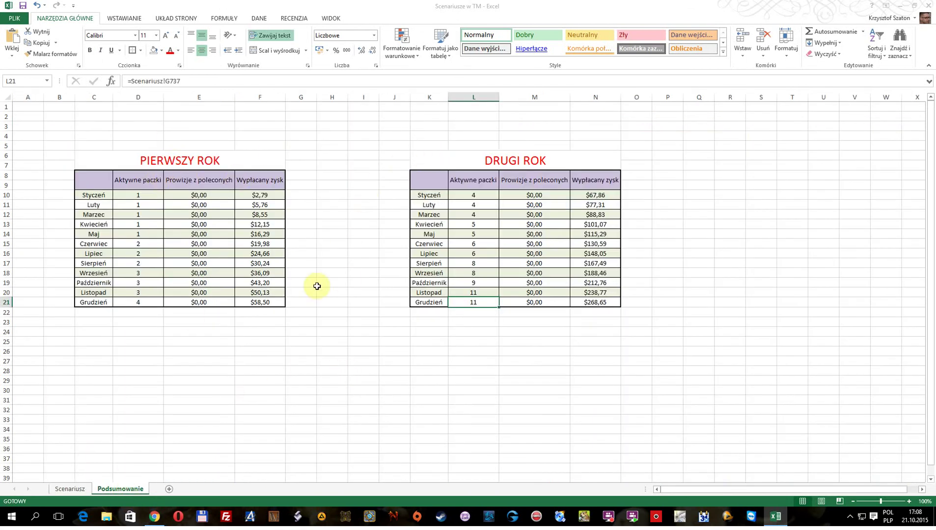
click(275, 305)
click(139, 304)
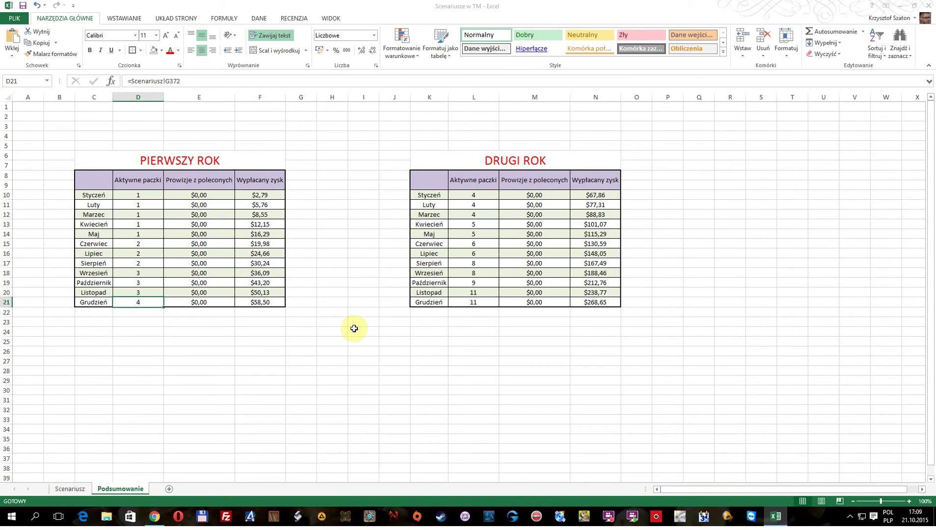
click(494, 304)
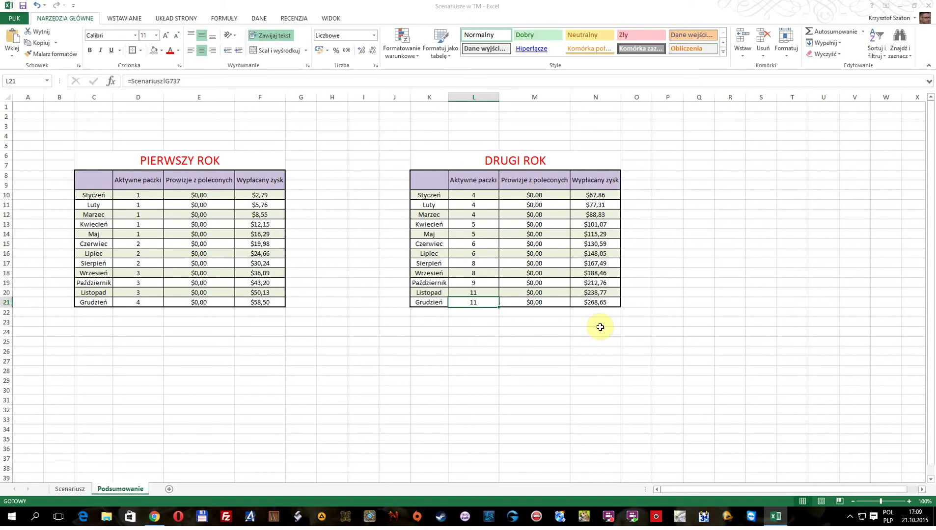
click(608, 306)
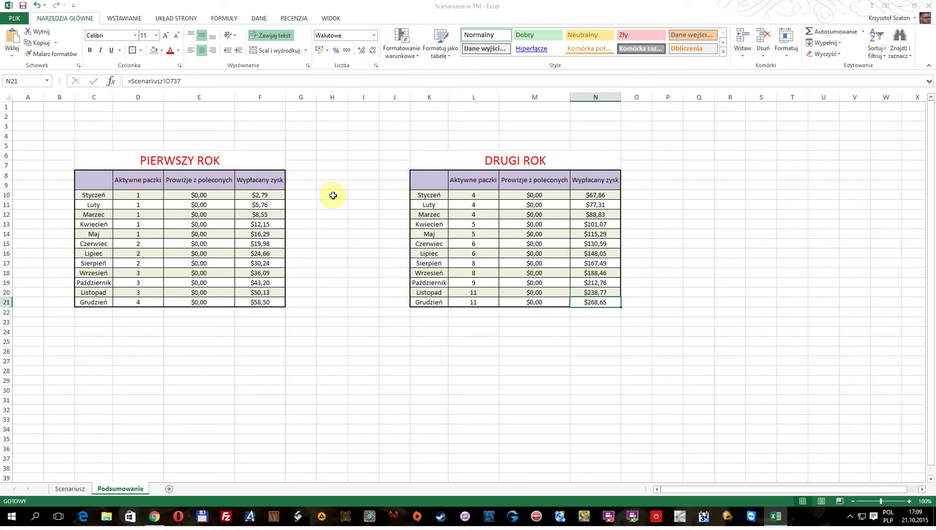
click(73, 490)
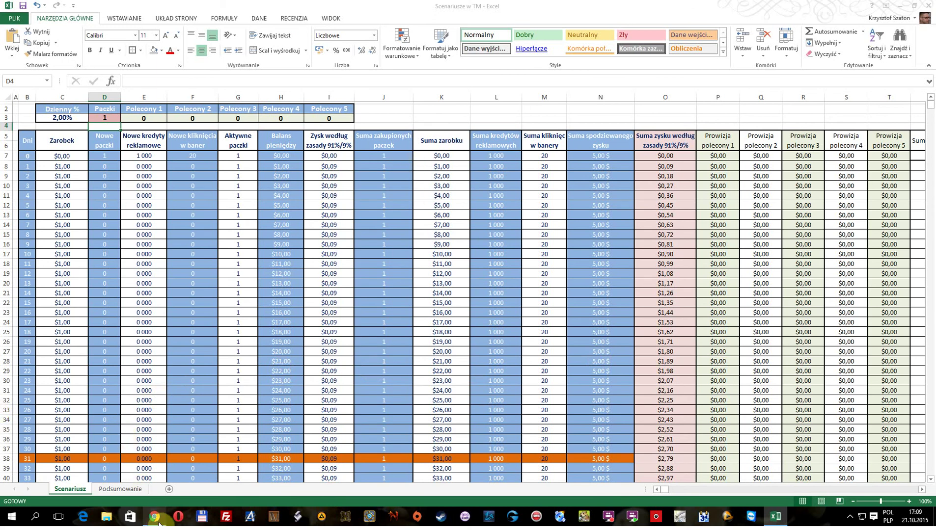
- Minimize the browser to reach the desktop, open the refferale TM image, examine the sponsored members' active shares, and close it
mouse_move(156, 520)
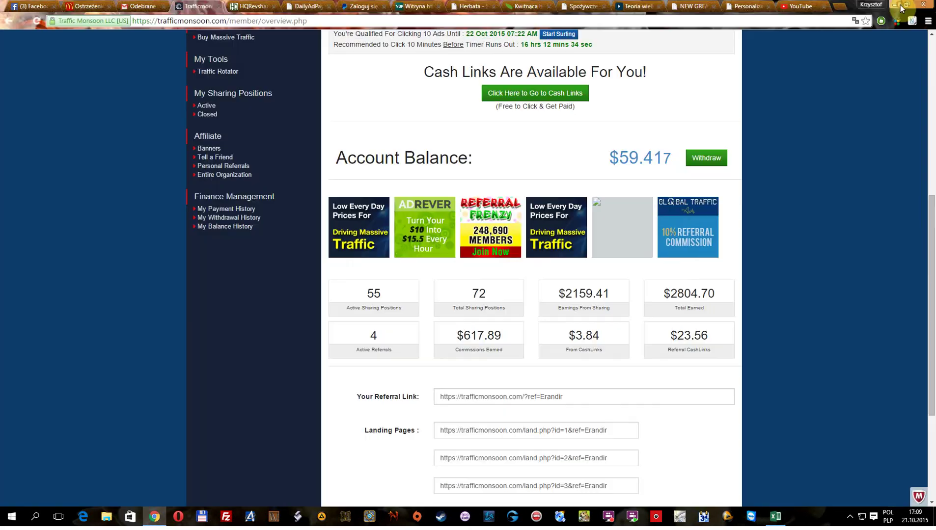
click(897, 5)
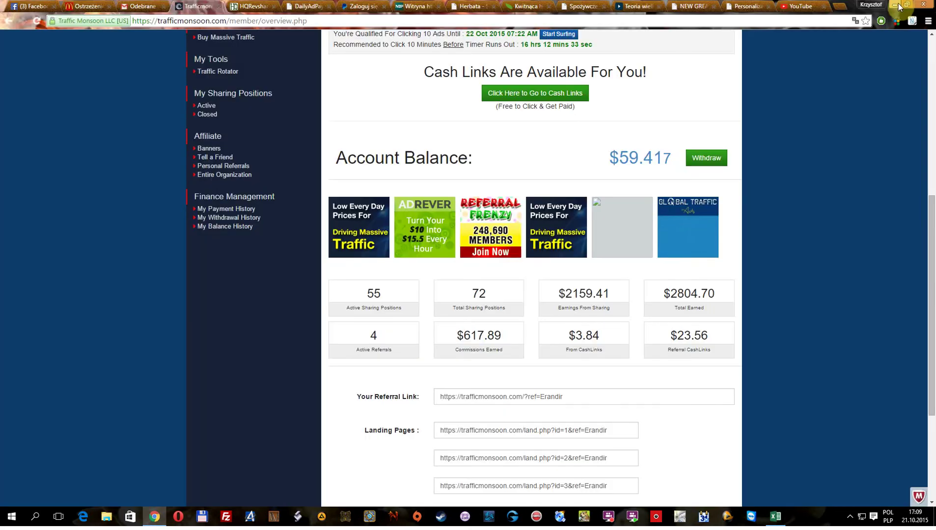
click(895, 5)
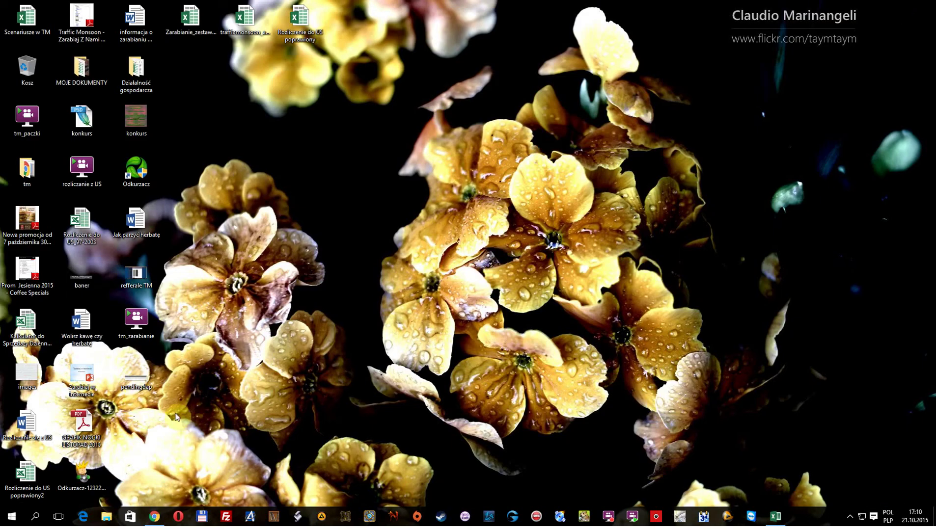
click(132, 273)
double_click(131, 272)
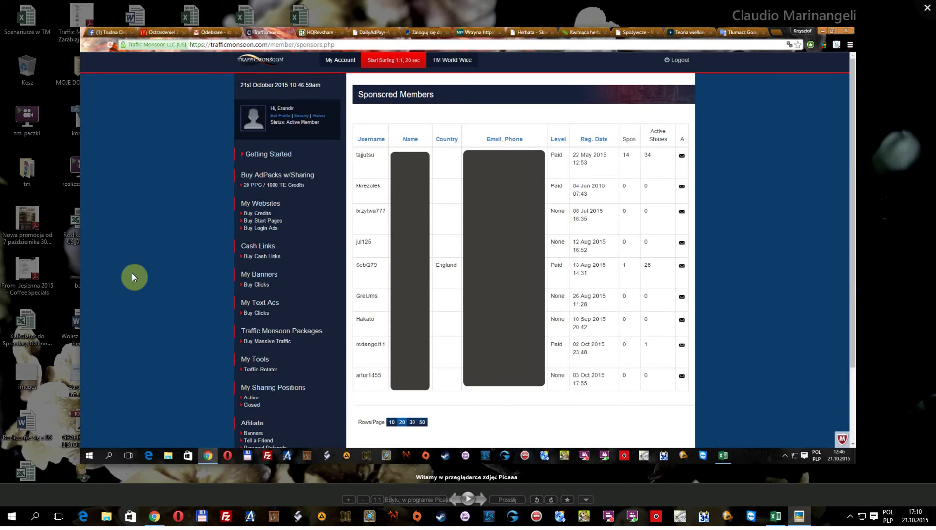
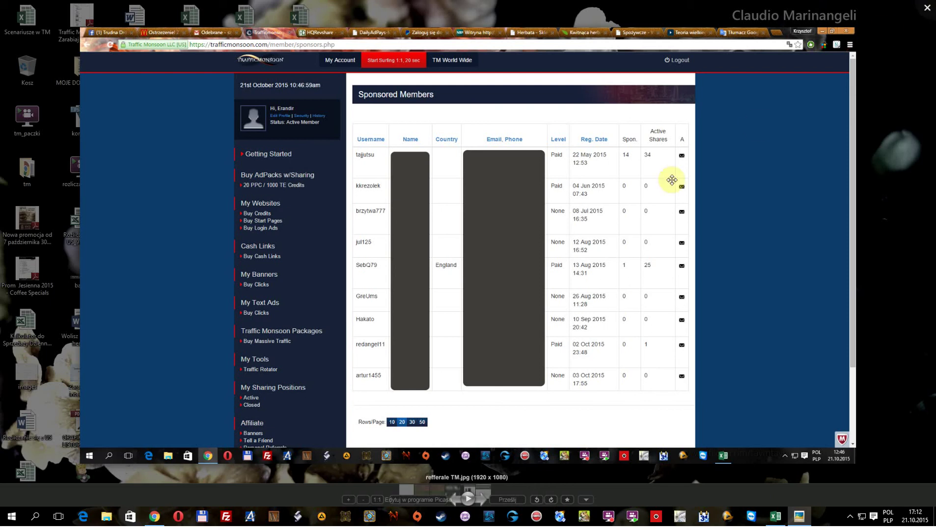
click(927, 8)
- Switch to the Excel workbook and set Polecony 1 to 34, Polecony 2 to 25, Polecony 3 to 1 and Paczki to 55
click(784, 519)
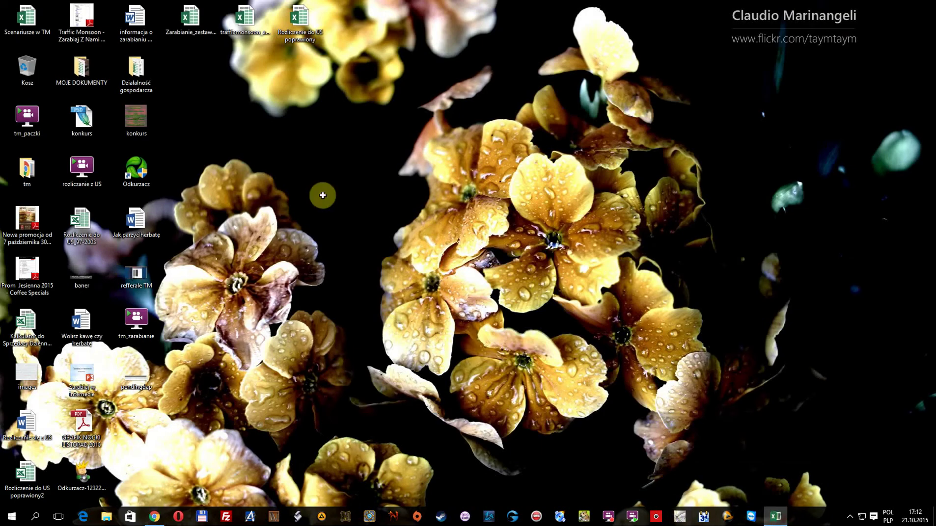
click(160, 120)
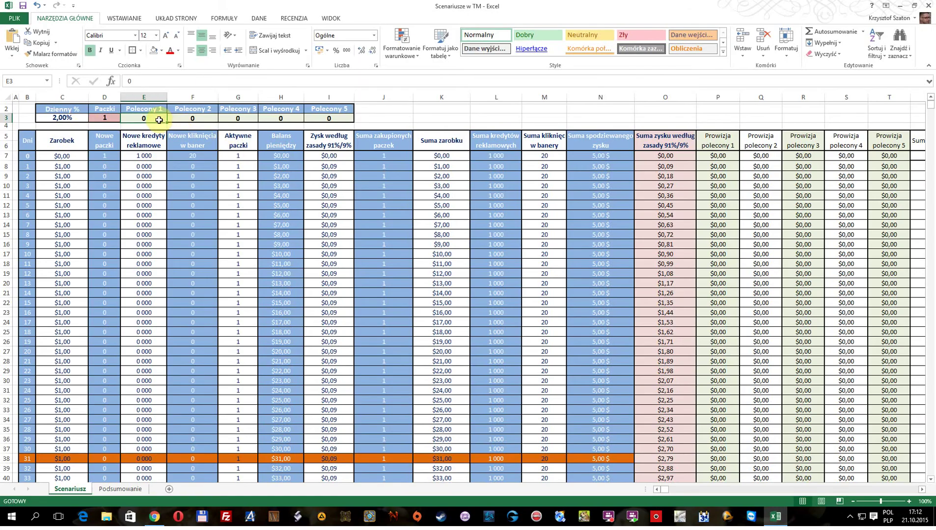
text(34)
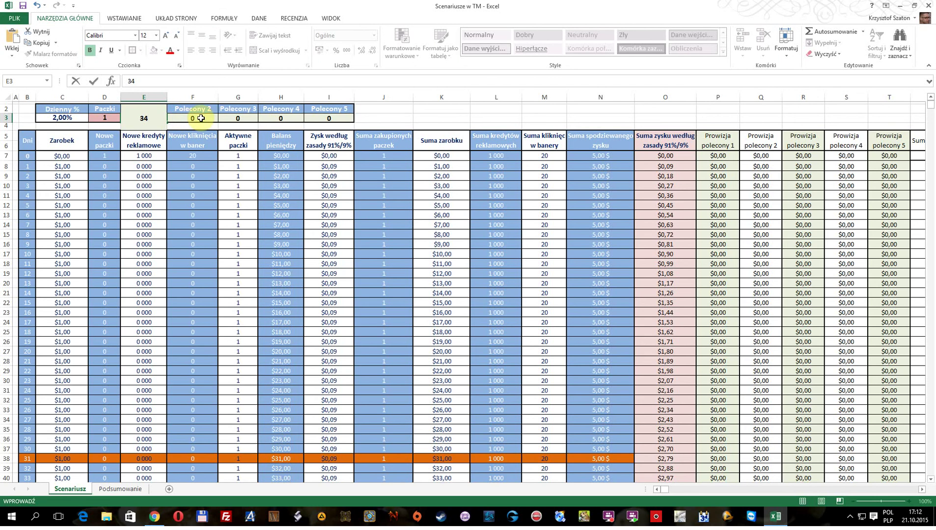
click(192, 118)
text(25)
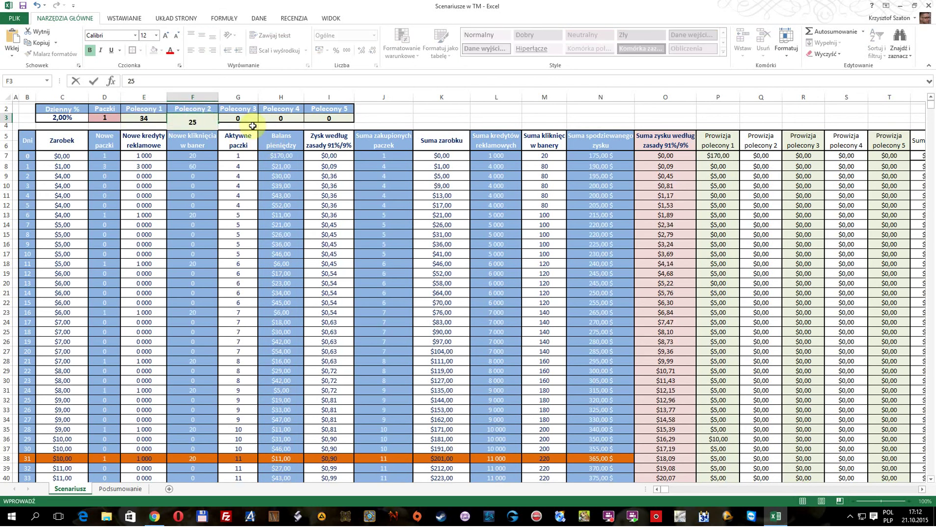
click(248, 120)
text(1)
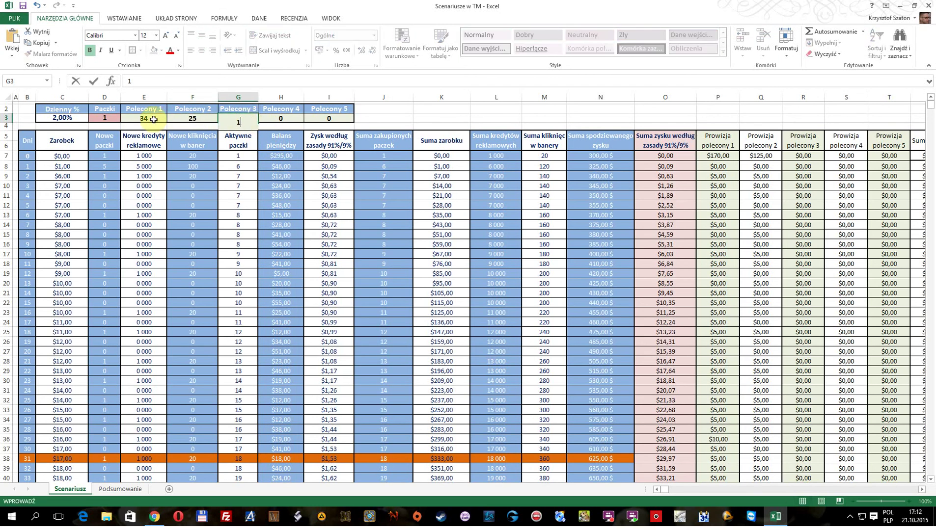
key(Return)
click(106, 118)
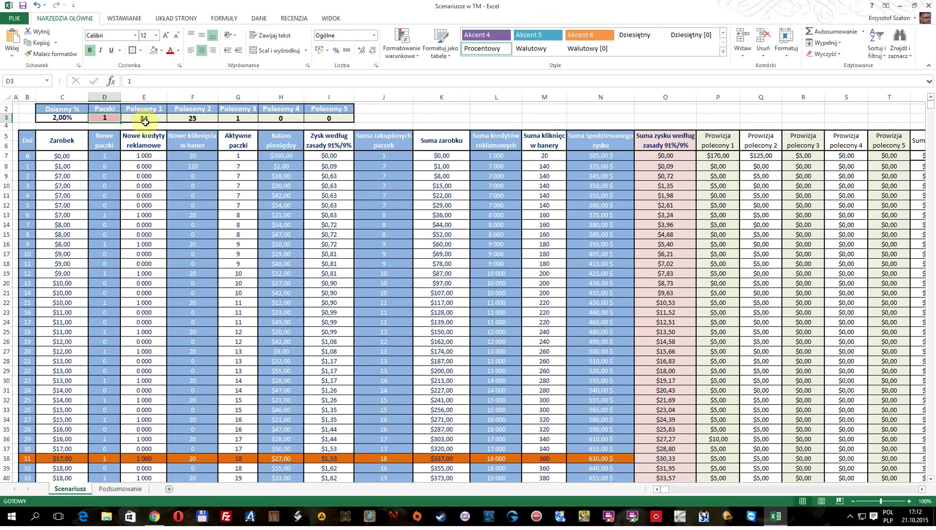
text(55)
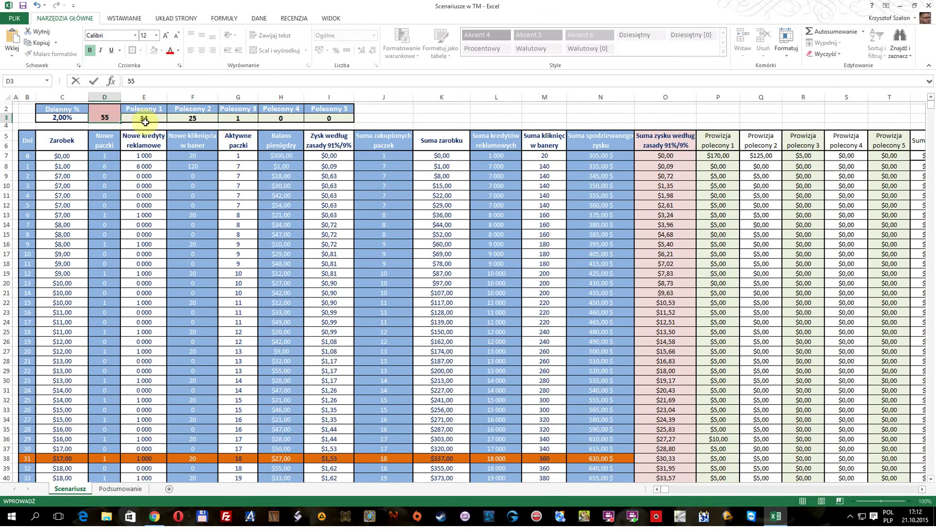
click(386, 119)
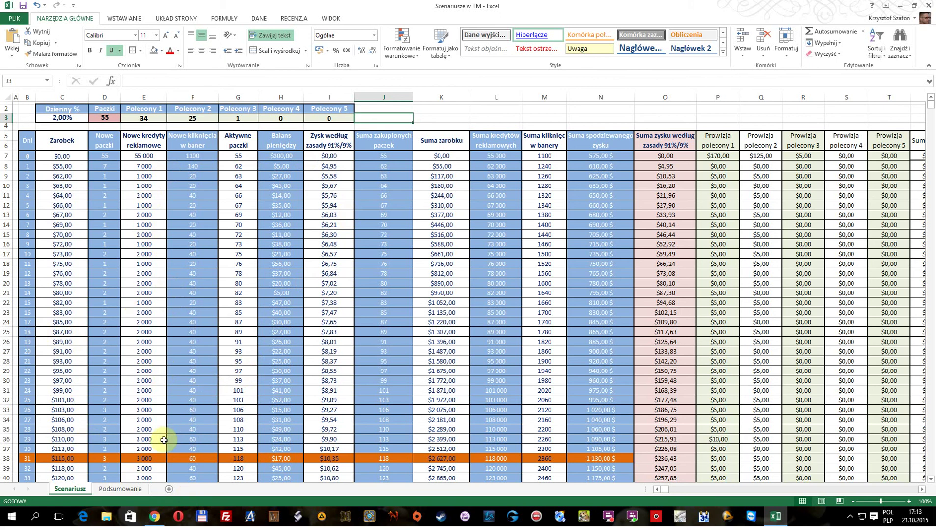
- On the Podsumowanie sheet, examine the first year's Styczeń active packs, payout and referral commissions, and the Luty active packs
click(113, 490)
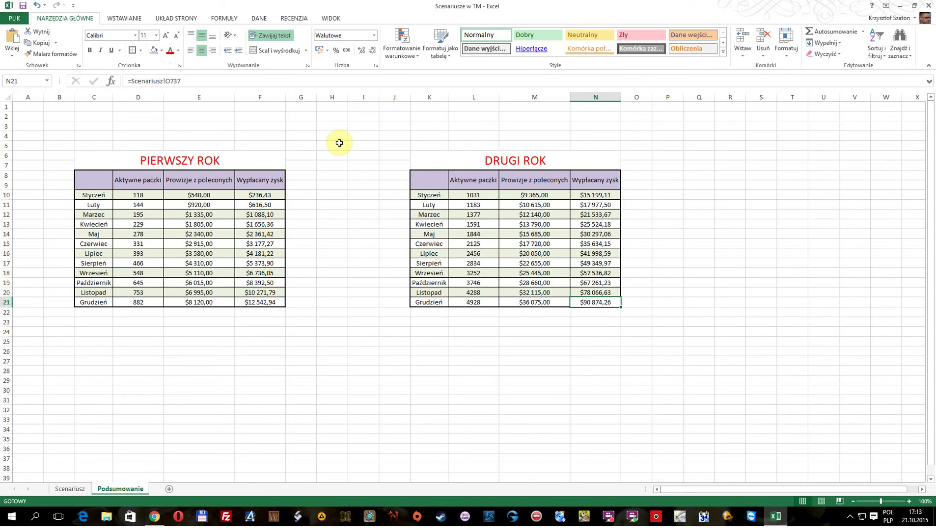
click(154, 199)
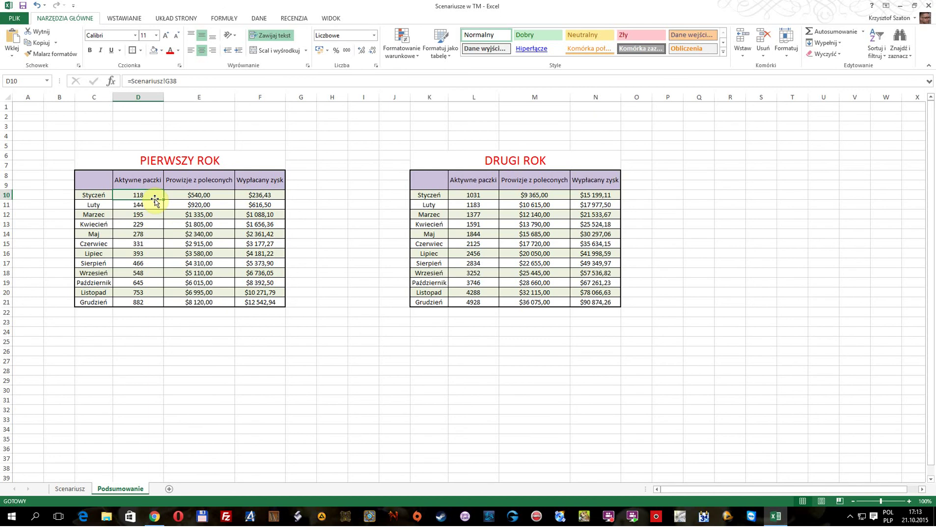
click(274, 196)
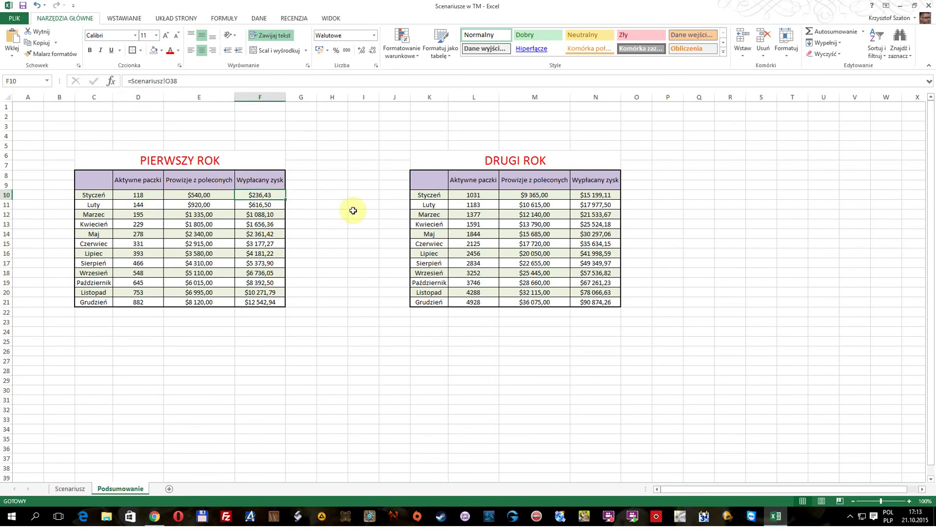
click(196, 194)
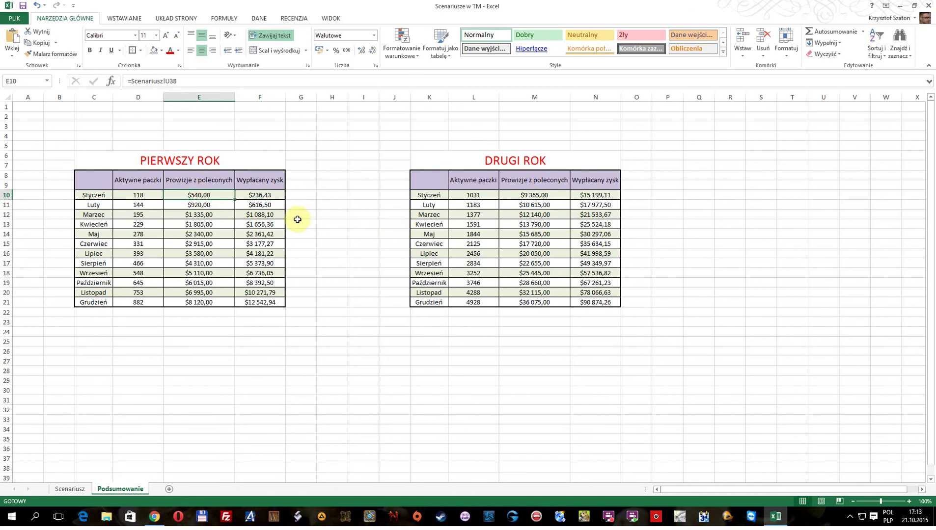
click(138, 205)
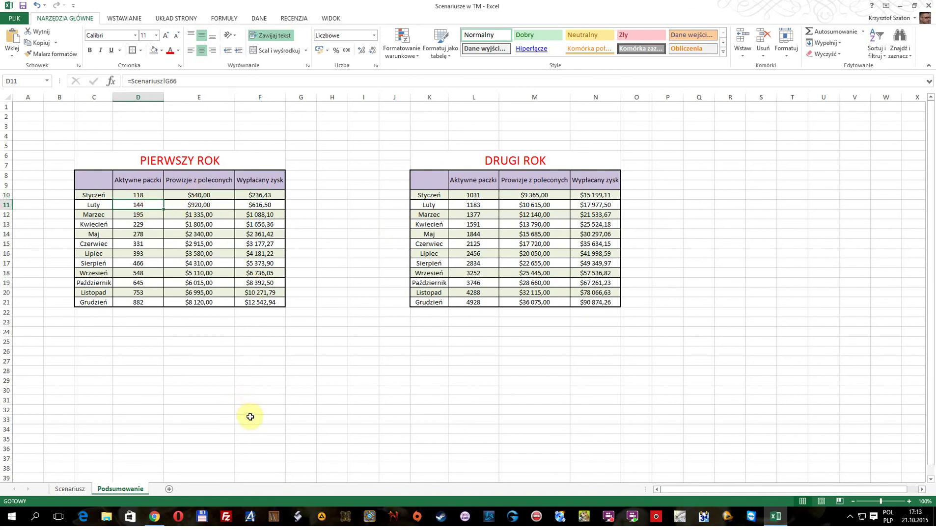
- Compare the Grudzień active packs and paid-out profit of the first year with those of the second year
click(156, 303)
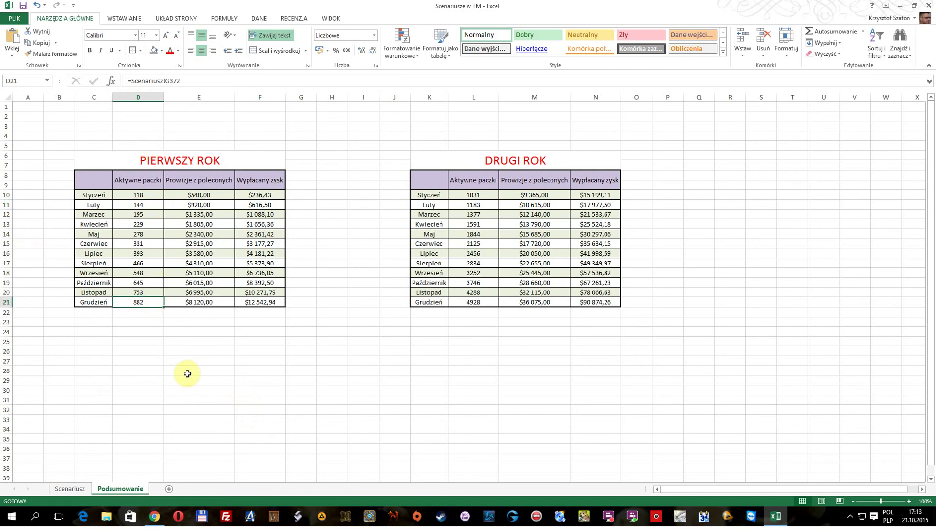
click(245, 303)
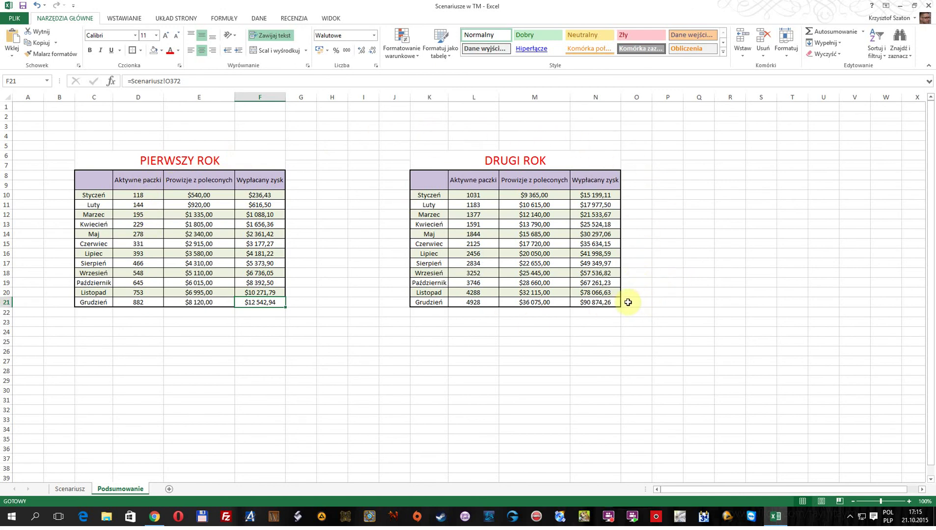
click(610, 303)
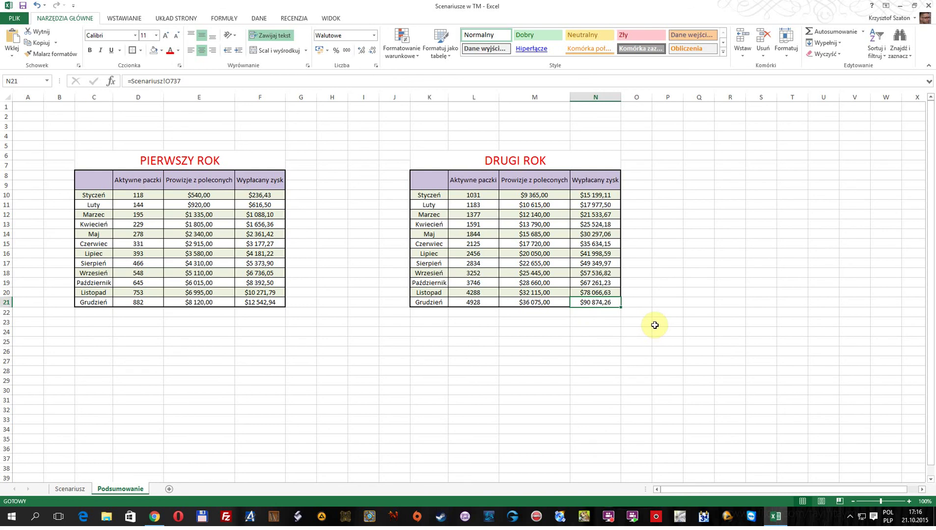
click(485, 303)
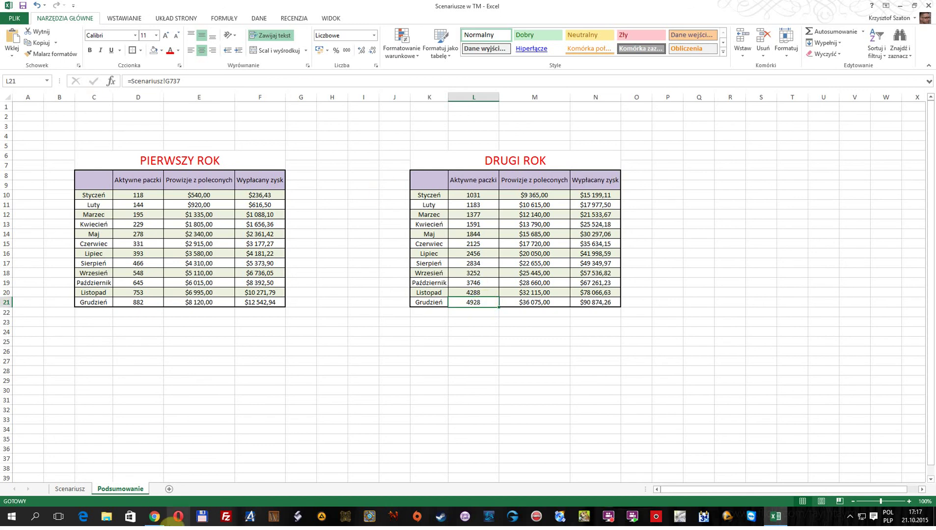
- Switch to the browser to view the Traffic Monsoon account overview, and return to the Excel workbook to recheck the Scenariusz and Podsumowanie sheets
click(156, 518)
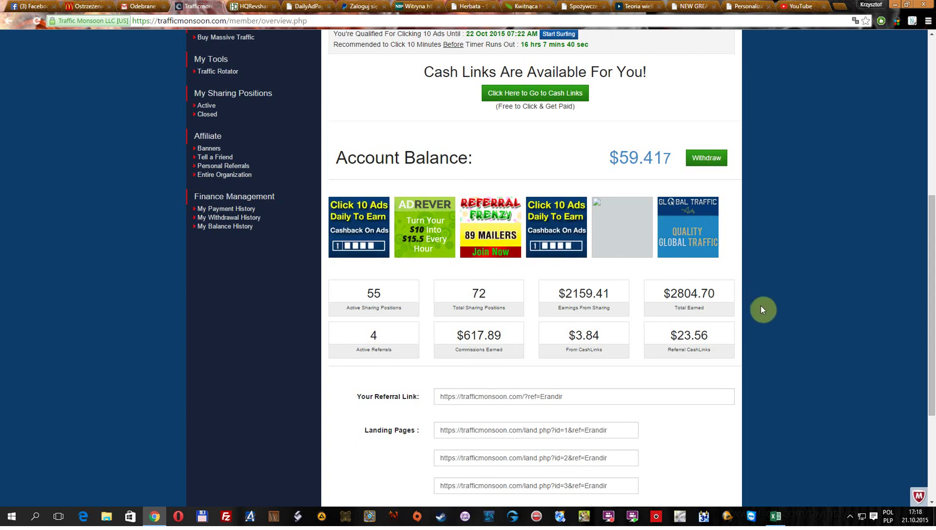
click(776, 518)
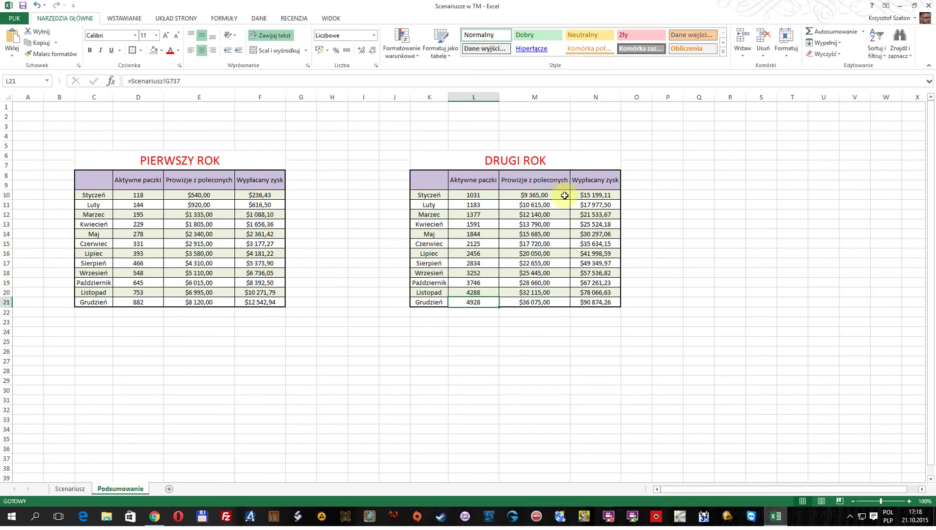
click(74, 490)
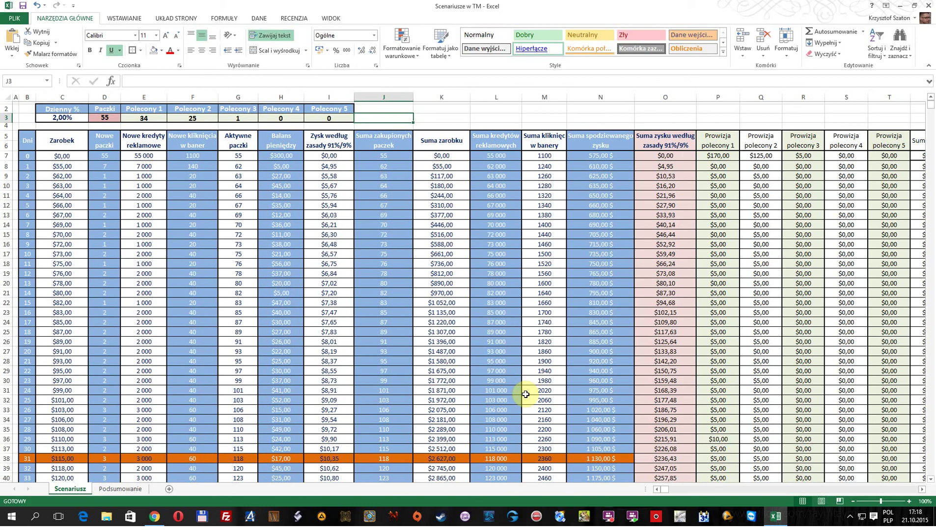
click(140, 490)
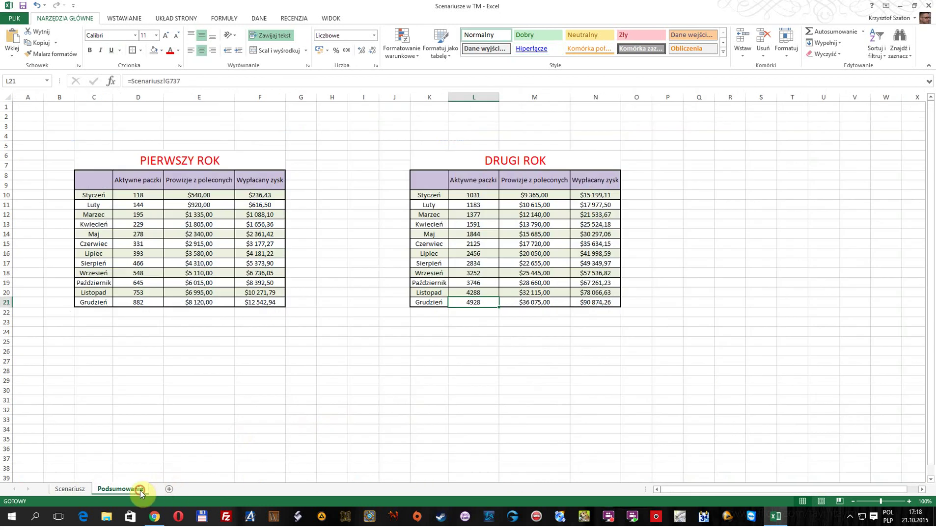